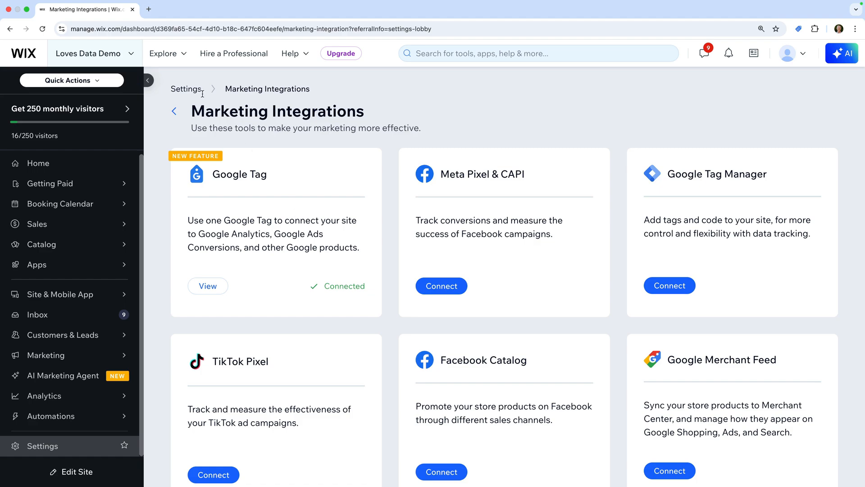
Step: Load tagassistant.google.com in a new browser tab
left_click(148, 9)
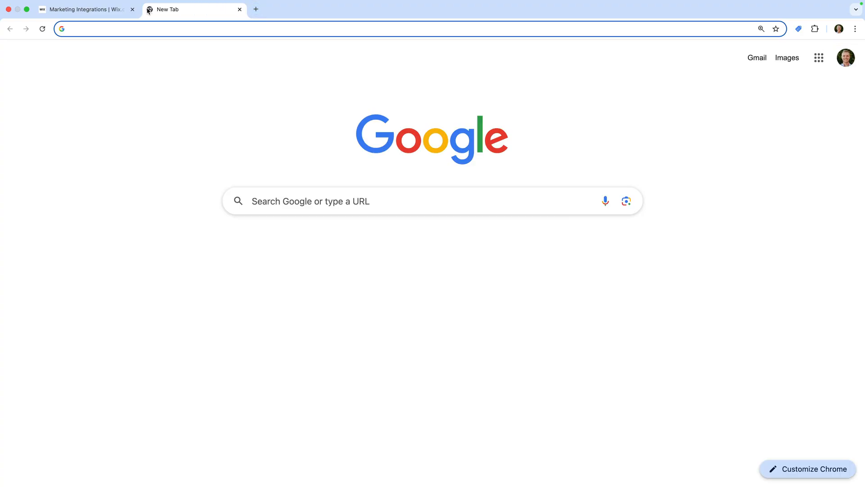
type("https://tagassistant.google.com/")
key("Return")
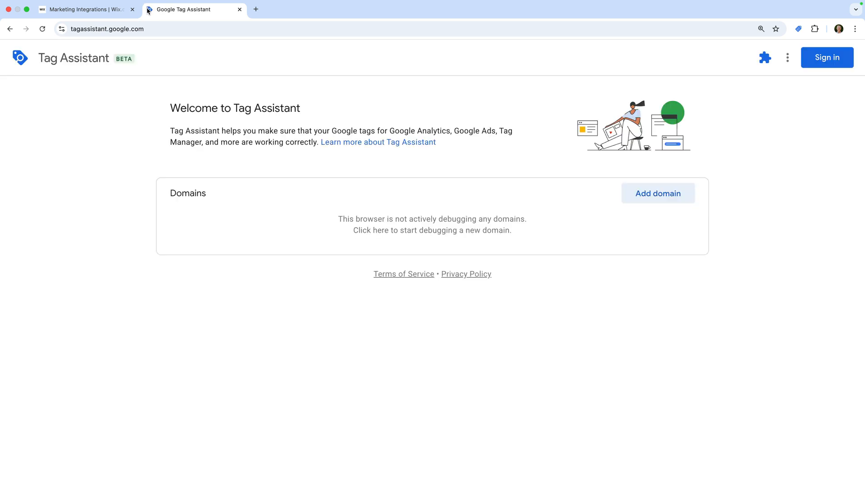
left_click(664, 204)
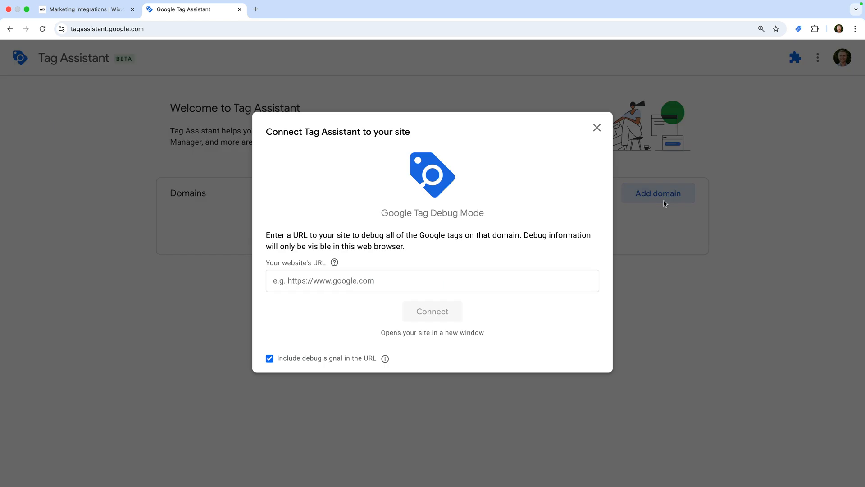
left_click(443, 287)
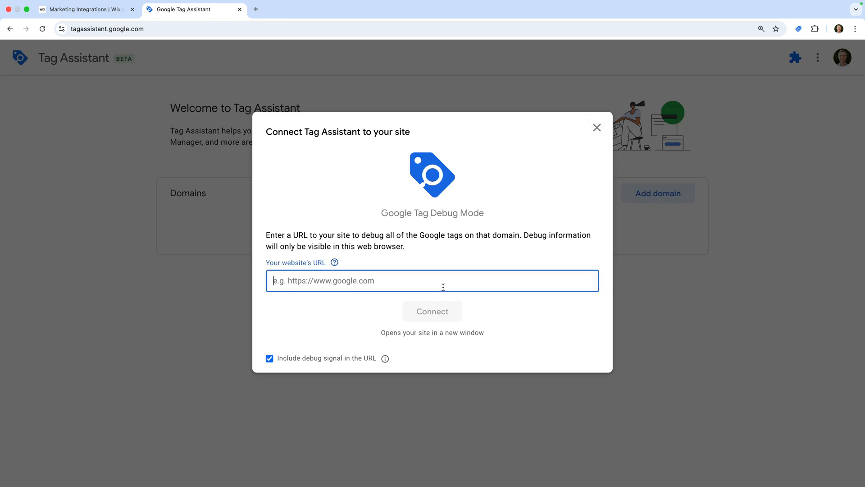
type("https://wix.lovesdata-test.com/")
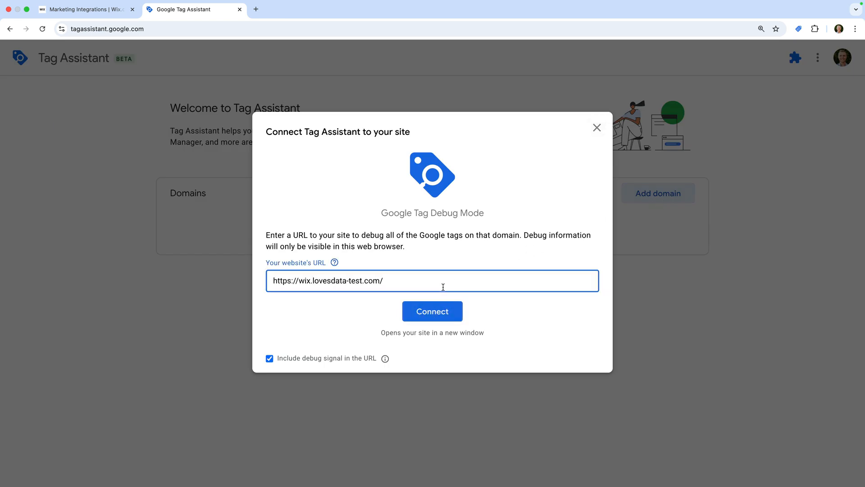
left_click(456, 310)
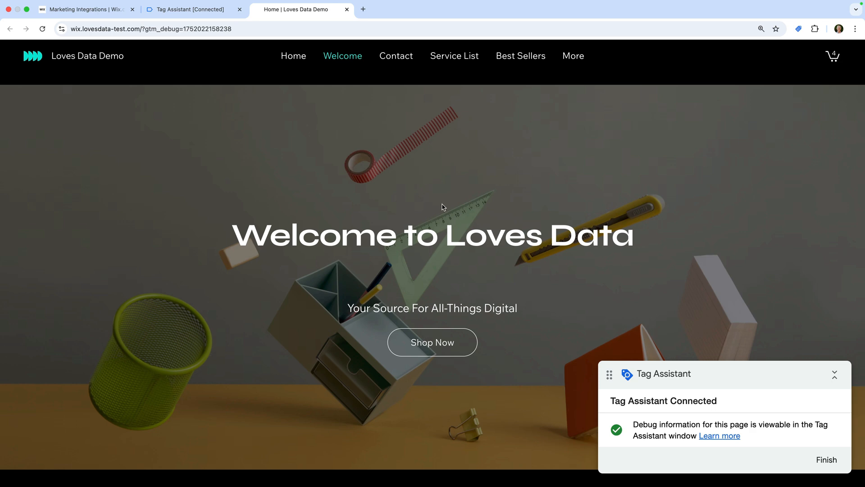
Step: On the Contact page, send the Let's Chat form with a name, e-mail and message 'Test'
left_click(398, 56)
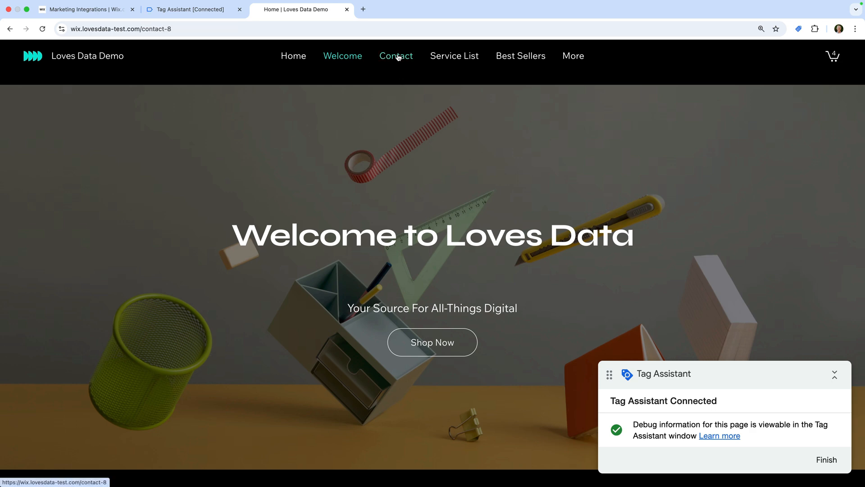
scroll(367, 213, "down", 3)
left_click(249, 265)
type("Benjamin")
key("Tab")
type("Mangold")
key("Tab")
key("Tab")
type("Test")
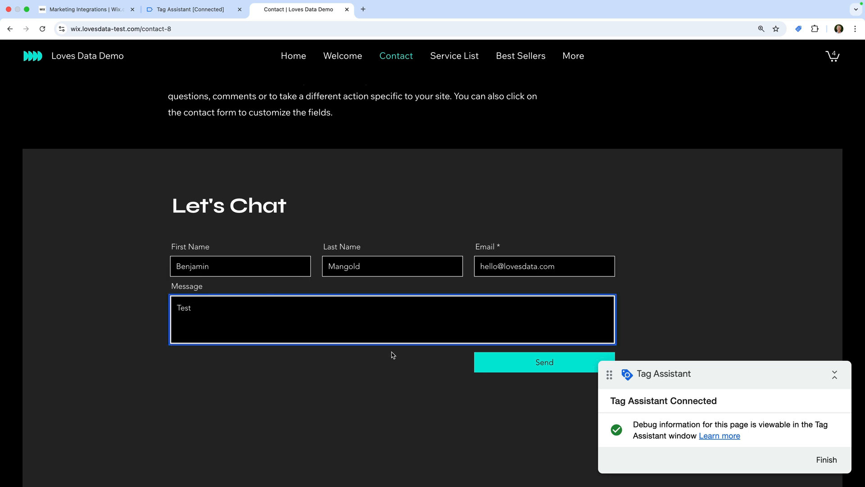
left_click(521, 364)
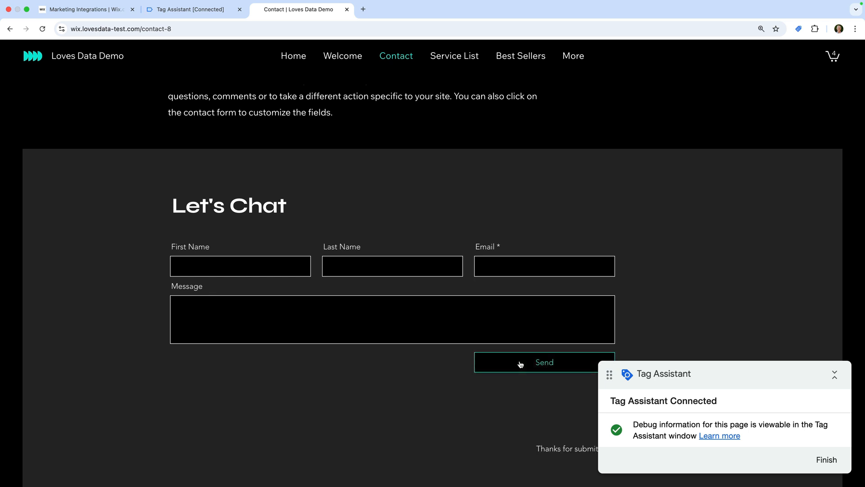
left_click(208, 12)
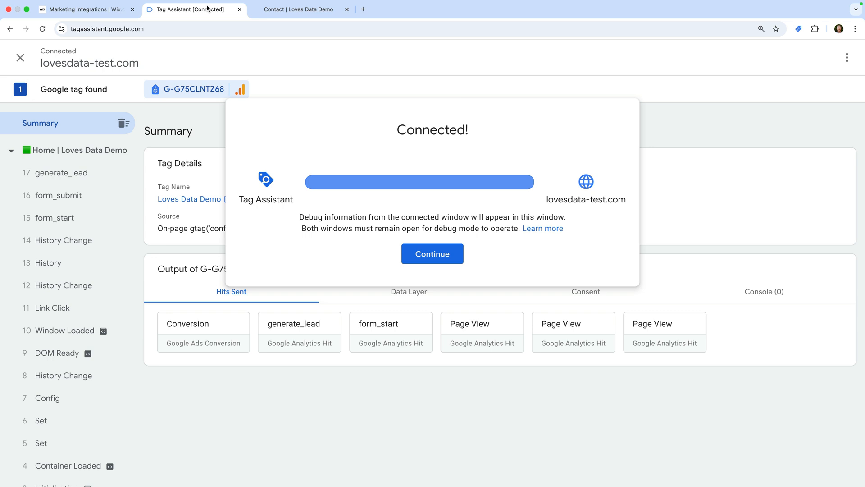
Step: Review the generate_lead hit sent to G-G75CLNTZ68, then close the Tag Assistant tab
left_click(418, 252)
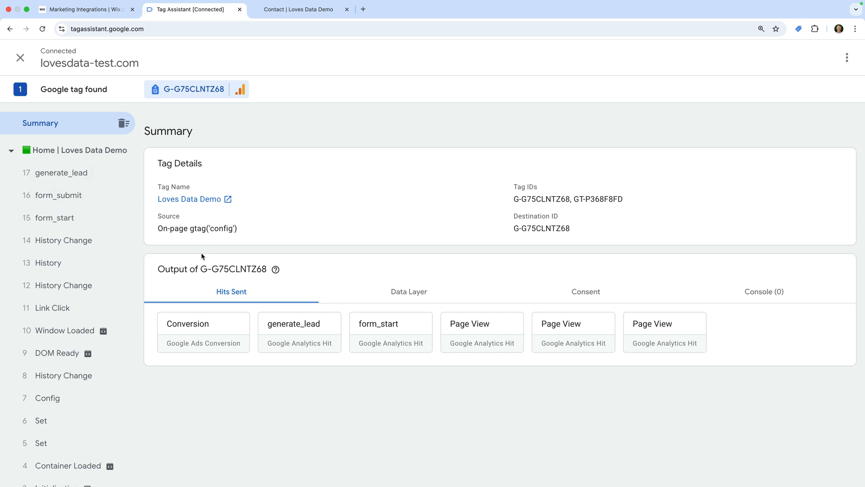
left_click(299, 333)
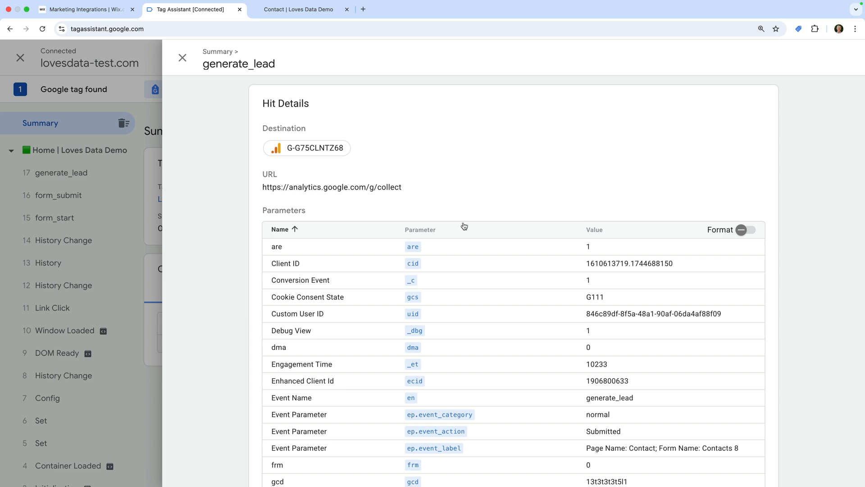
left_click(182, 58)
left_click(240, 9)
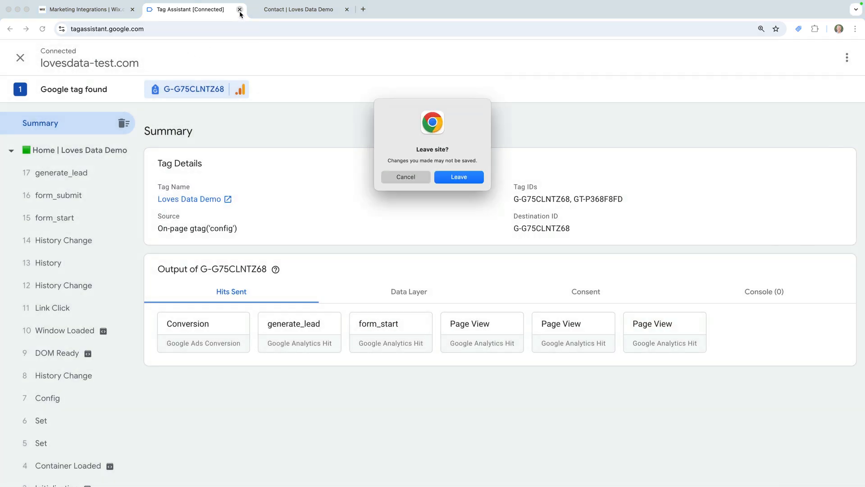
Step: Confirm leaving Tag Assistant and close the Contact tab, back to Marketing Integrations
left_click(451, 177)
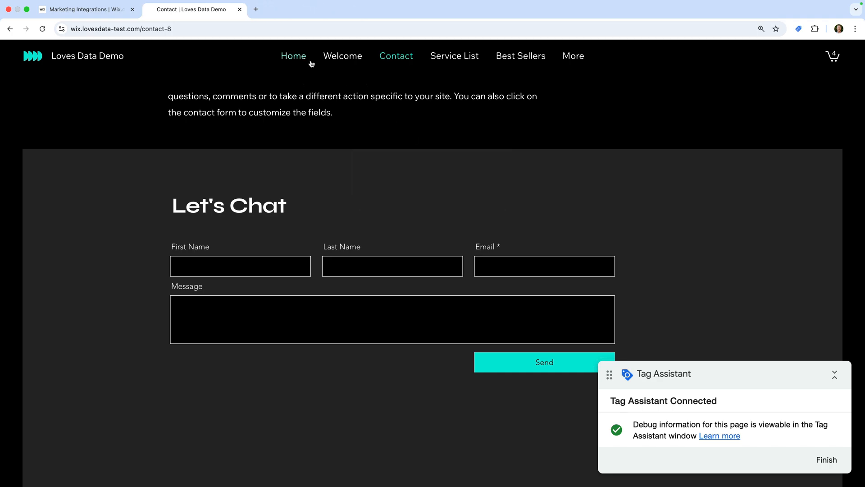
left_click(239, 9)
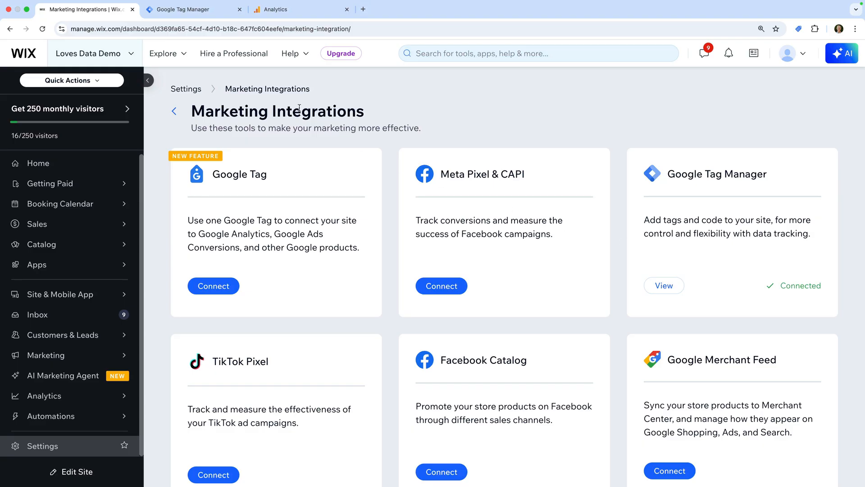
Step: Switch to the Loves Data Wix container's Default Workspace in Google Tag Manager
left_click(191, 10)
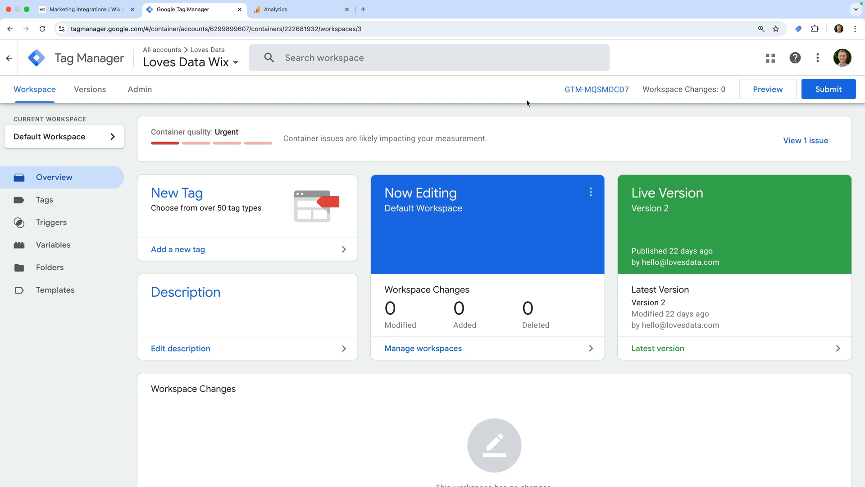
left_click(752, 95)
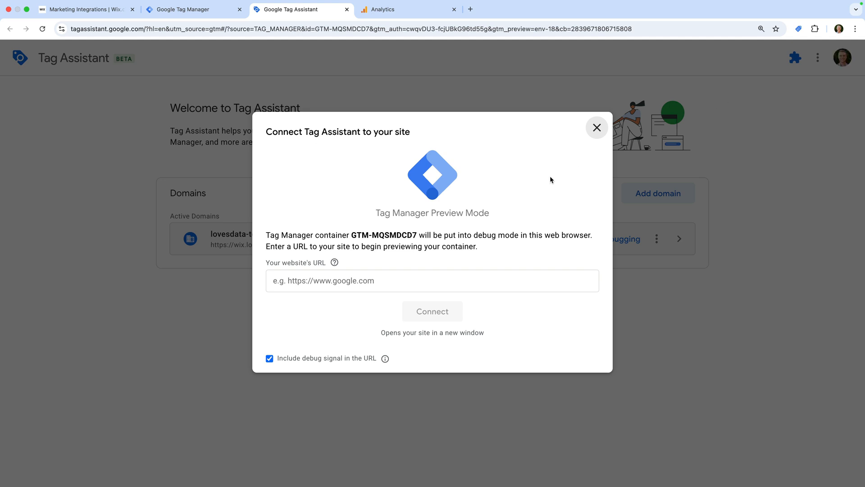
left_click(383, 278)
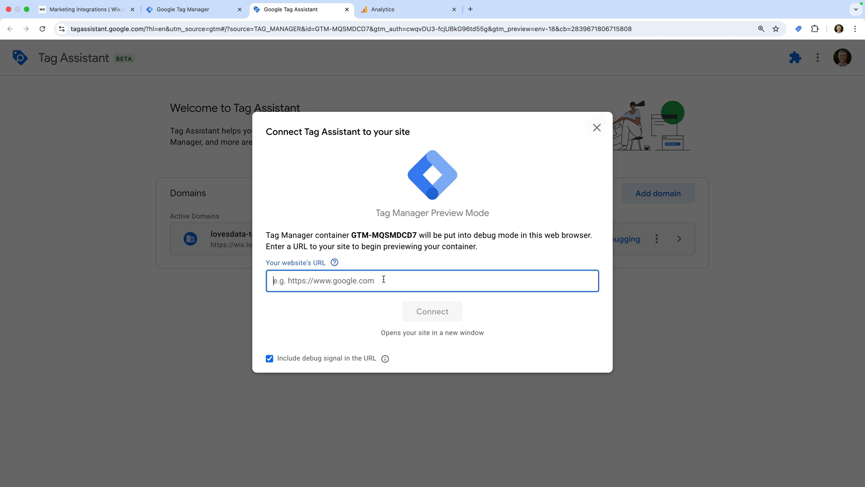
type("https://wix.lovesdata-test.com/")
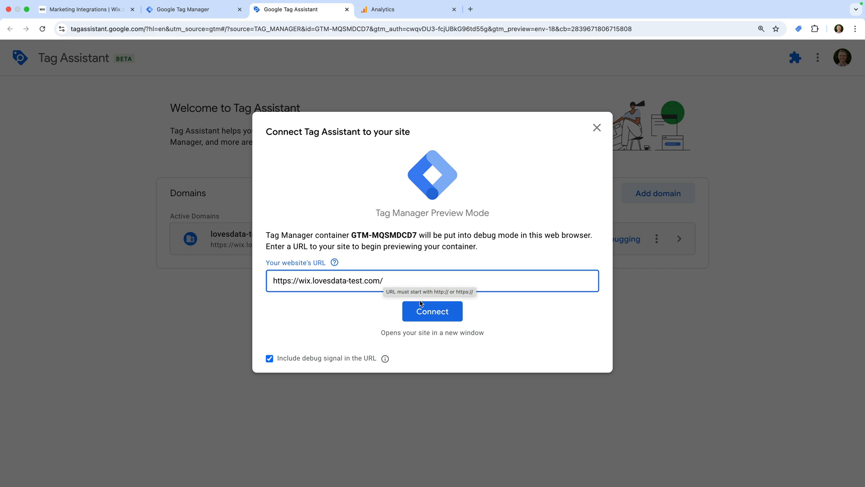
left_click(432, 314)
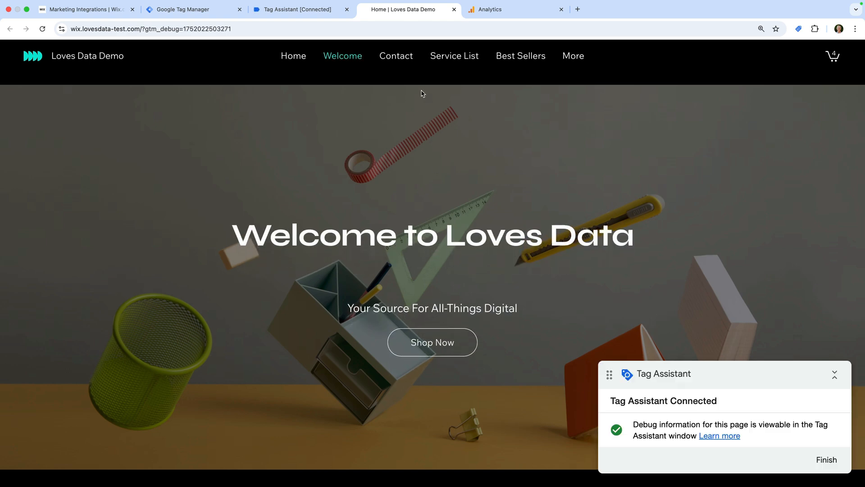
Step: On the Contact page, enter the first and last name in the contact form
left_click(403, 58)
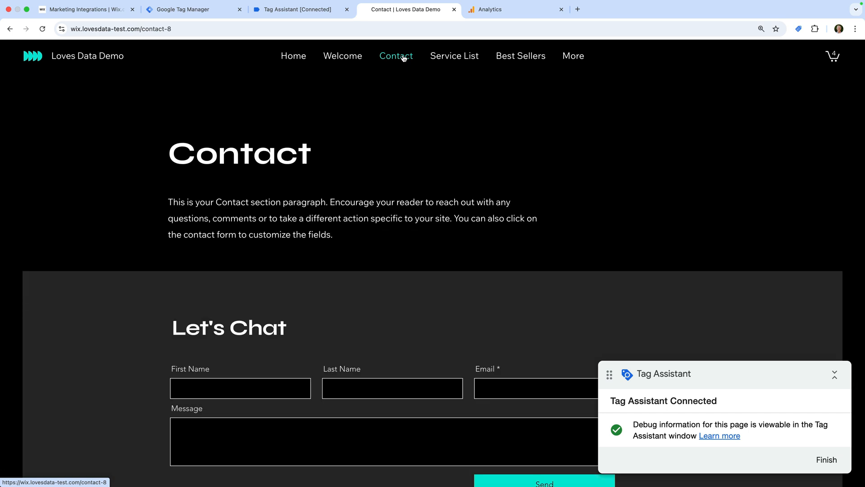
scroll(386, 196, "down", 3)
left_click(254, 276)
type("Benjamin")
key("Tab")
type("Mangold")
Step: Add an e-mail and message 'Test', send the form, and view Tag Assistant's event summary
key("Tab")
key("Tab")
type("Test")
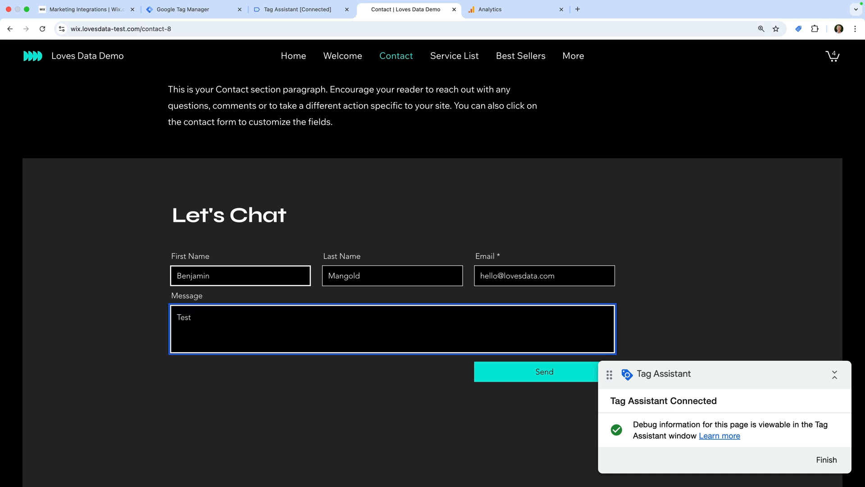
left_click(507, 377)
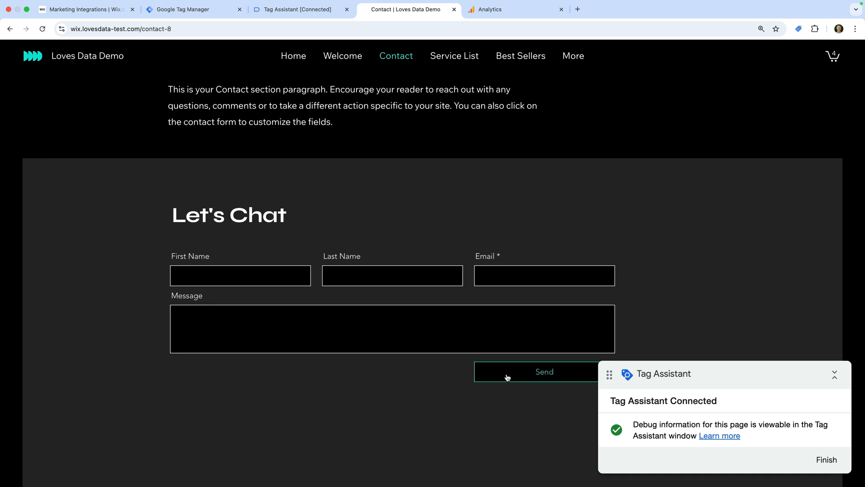
left_click(300, 11)
left_click(418, 252)
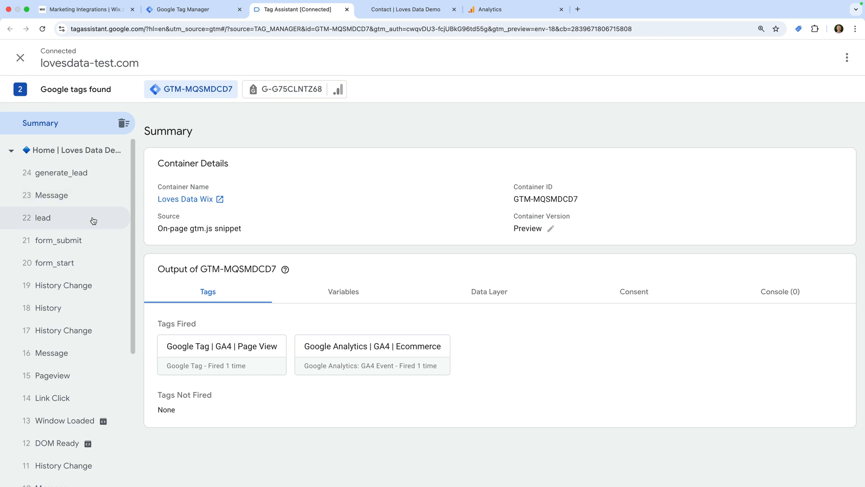
Step: Inspect the 24 generate_lead event's Data Layer values, then close the Tag Assistant tab
left_click(99, 179)
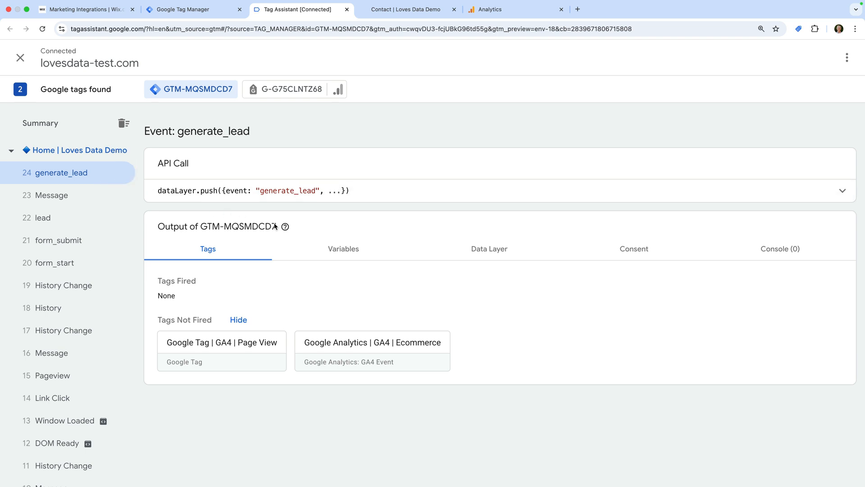
left_click(508, 252)
scroll(448, 305, "down", 5)
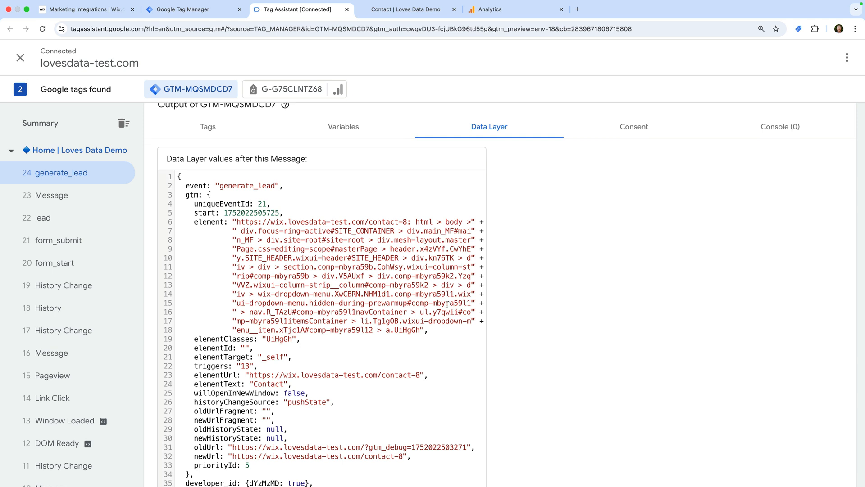
scroll(447, 305, "down", 2)
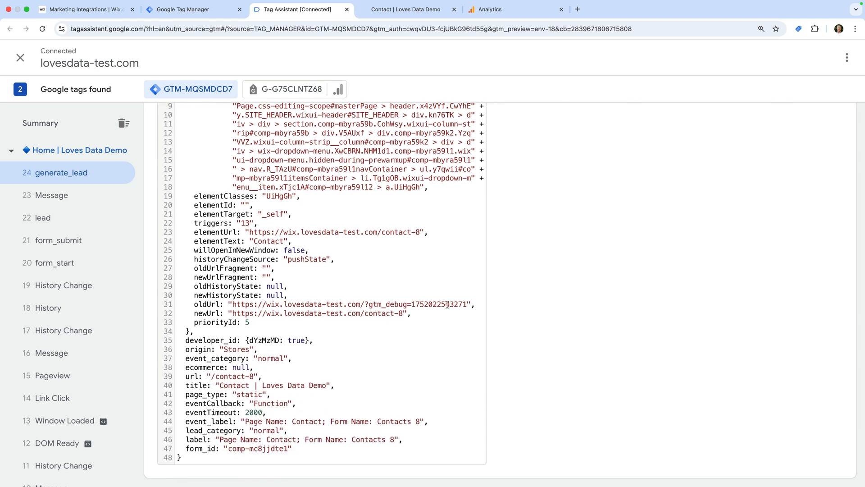
scroll(447, 304, "up", 4)
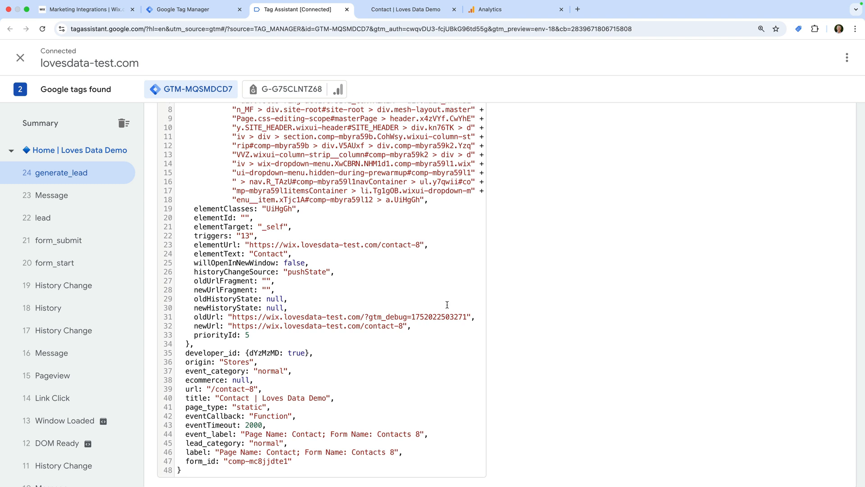
scroll(447, 305, "up", 2)
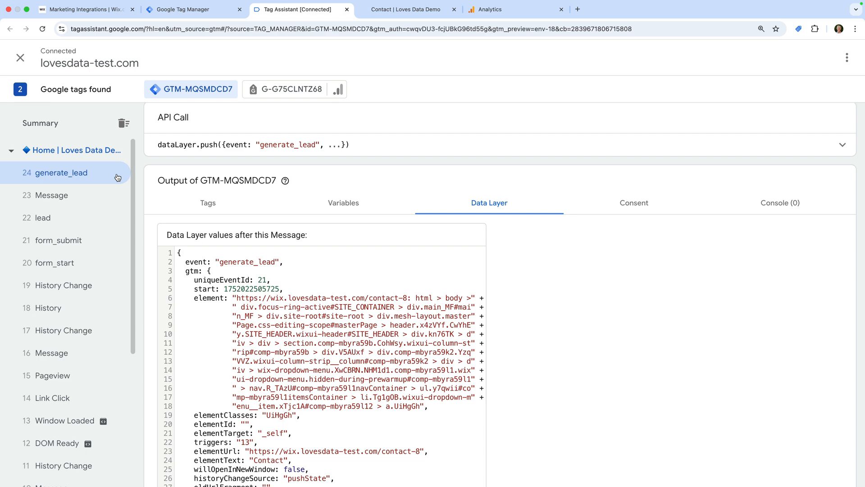
left_click(347, 9)
Step: Leave Tag Assistant, close the Contact tab, and return to the Tag Manager workspace
left_click(444, 178)
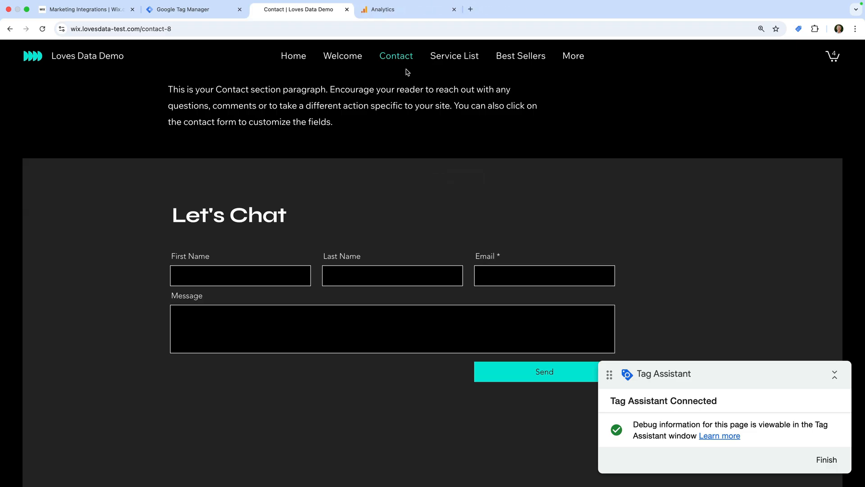
left_click(347, 10)
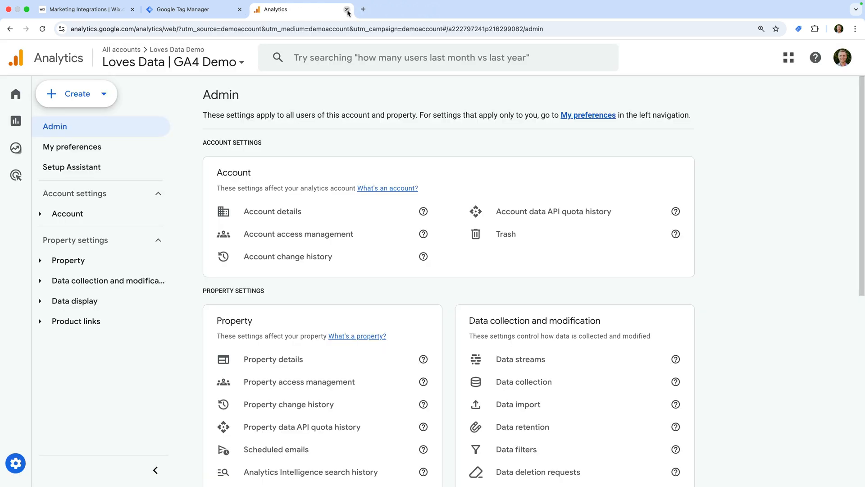
left_click(221, 12)
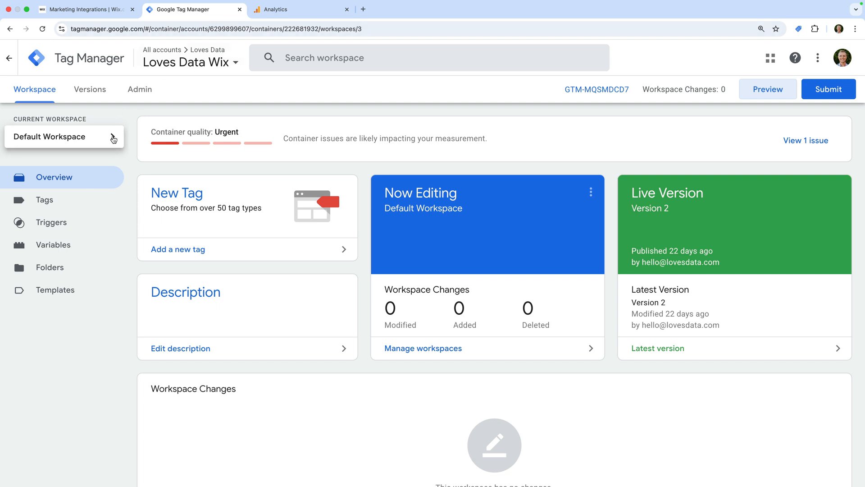
Step: Open the workspace's Tags list and begin a new tag
left_click(66, 204)
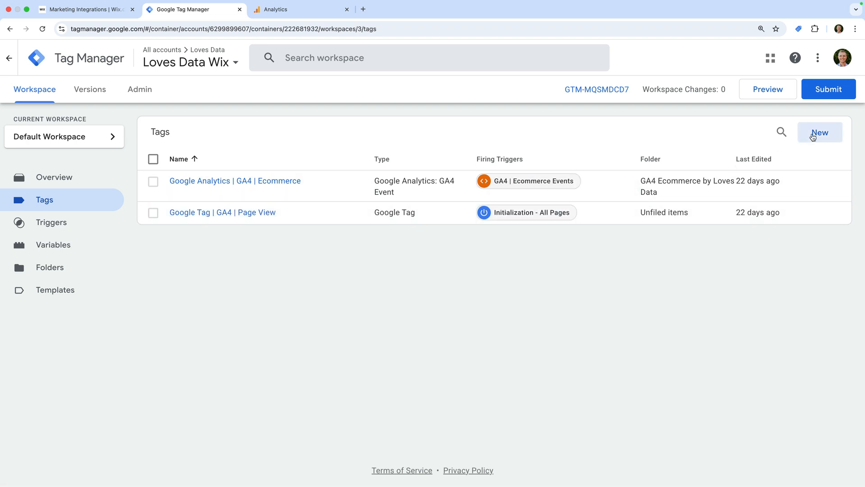
left_click(813, 137)
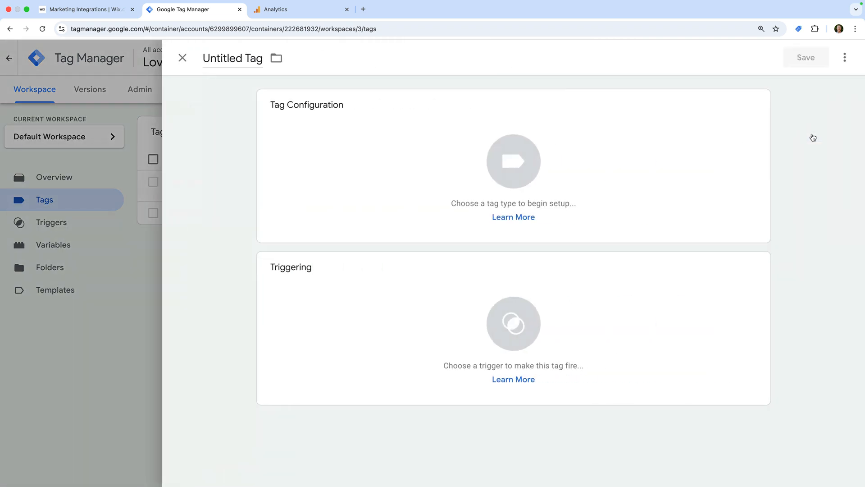
Step: Name a new tag 'Google Analytics | GA4 | generate_lead' and set its type to Google Analytics: GA4 Event
left_click(245, 58)
type("Google Analytics | GA4 | generate_lead")
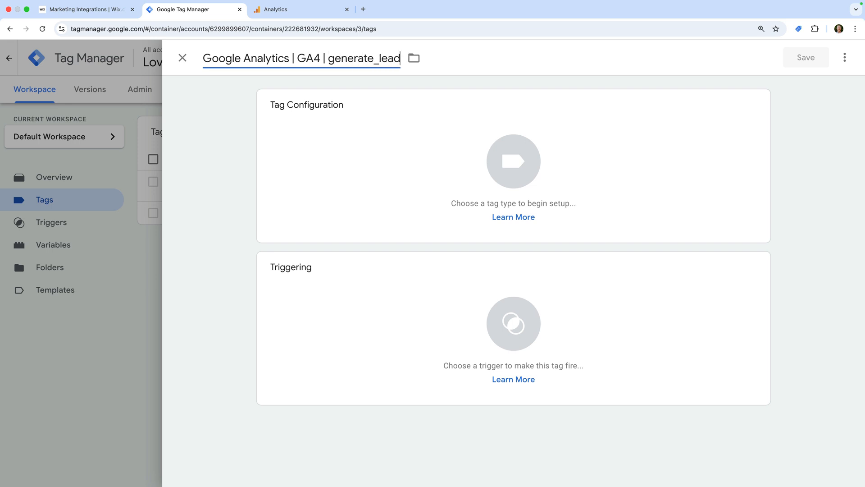
left_click(267, 121)
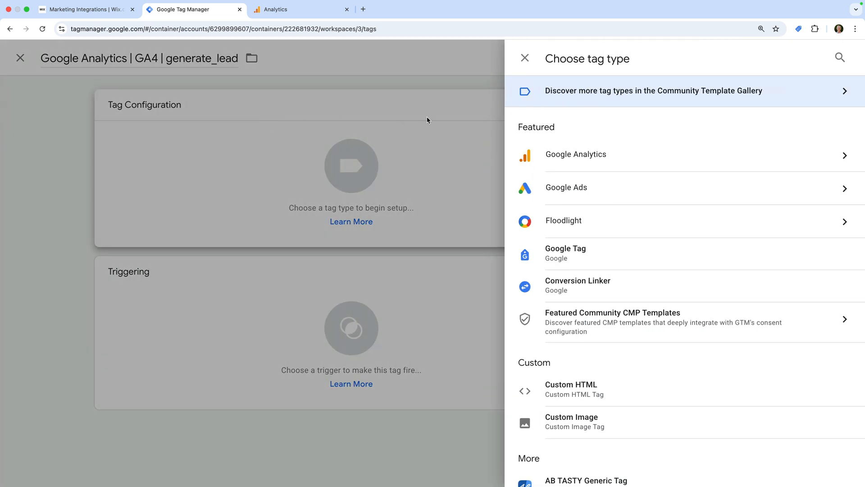
left_click(568, 156)
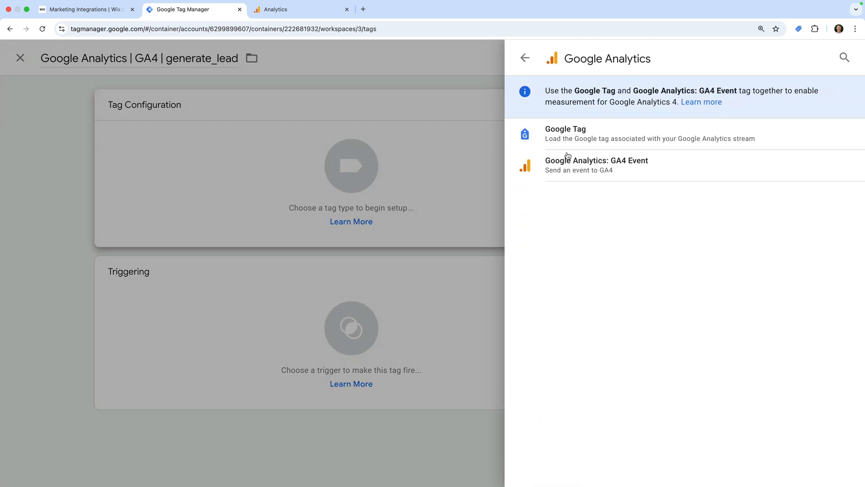
left_click(642, 173)
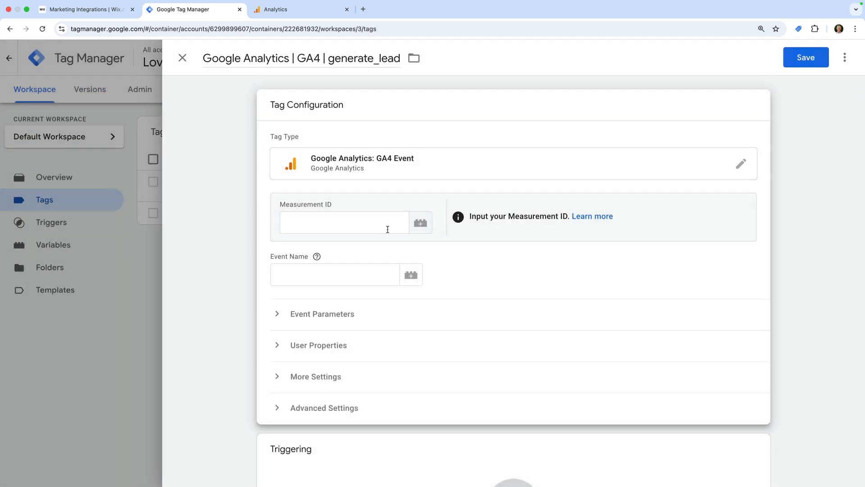
Step: Pick {{GA4 Measurement ID}} as the Measurement ID and {{Event}} as the Event Name variable
left_click(421, 223)
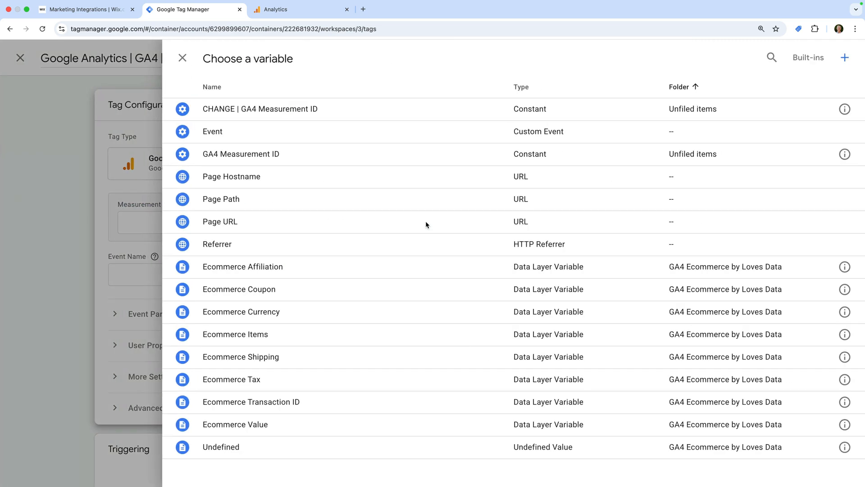
left_click(307, 155)
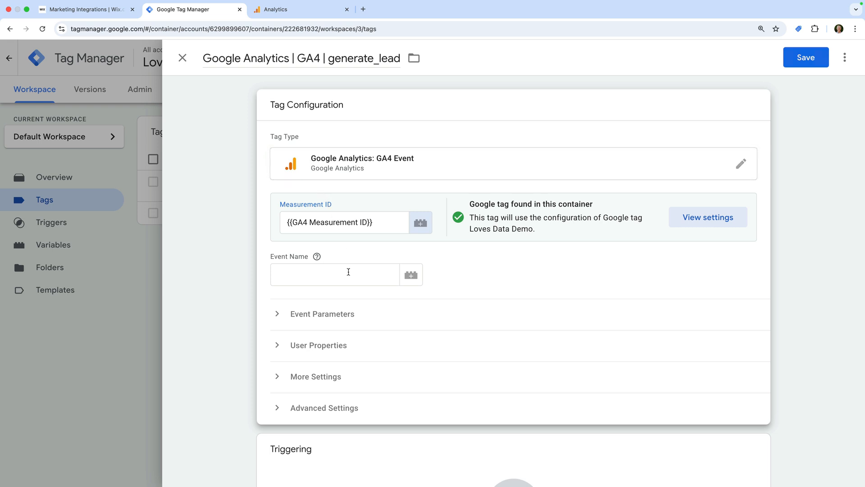
left_click(411, 275)
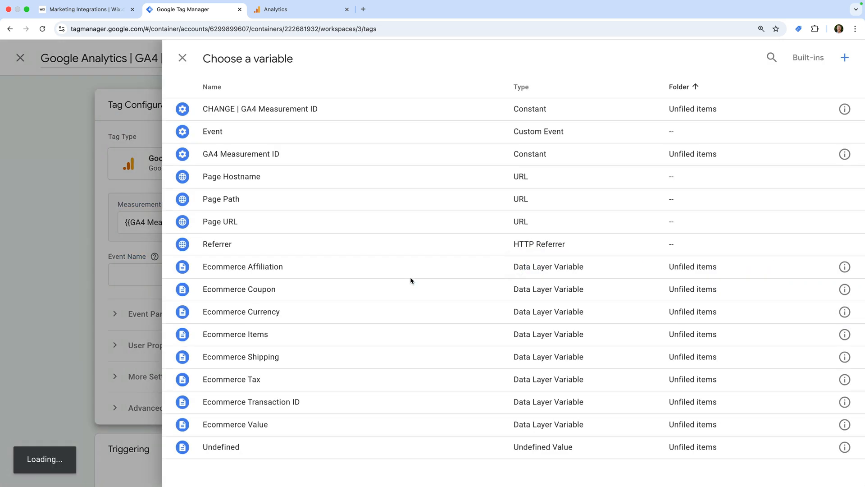
left_click(242, 132)
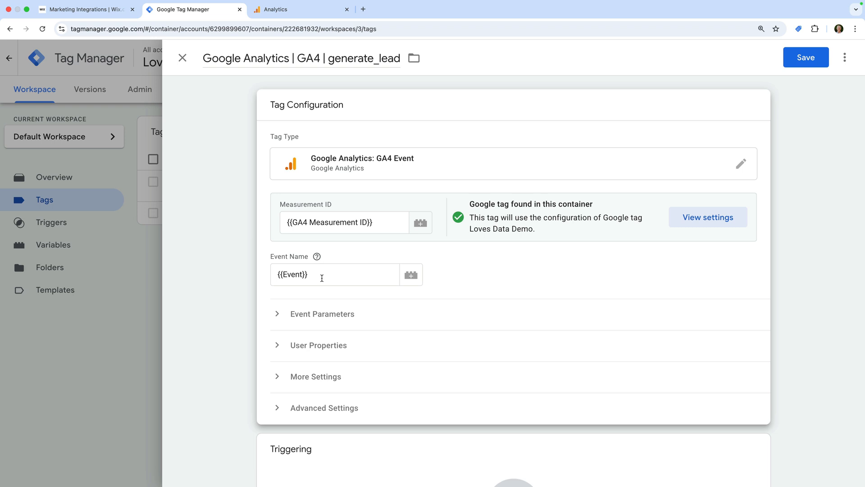
left_click(324, 315)
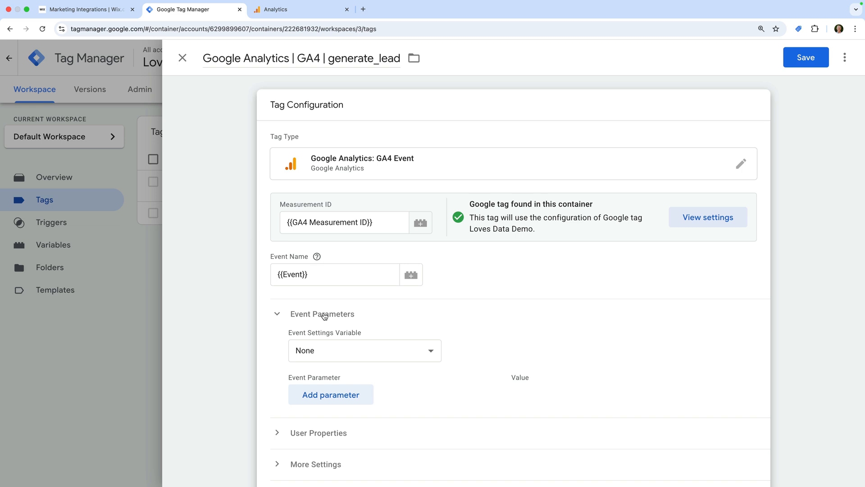
left_click(324, 314)
scroll(329, 376, "down", 2)
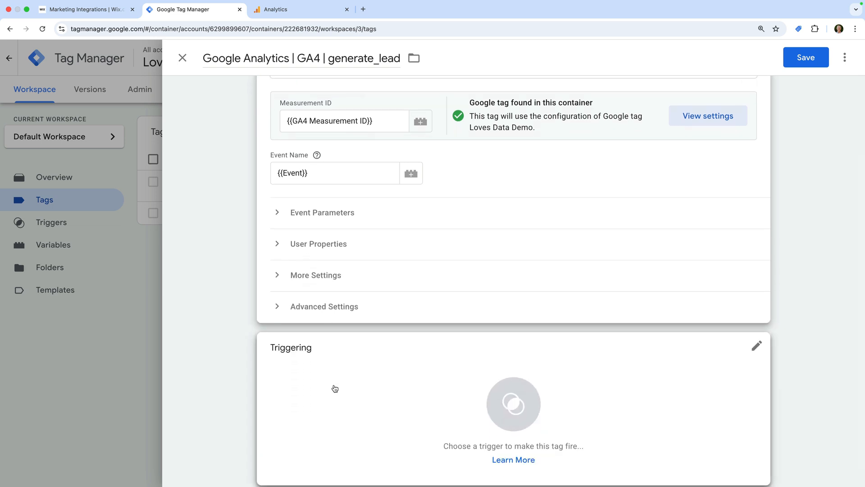
Step: Add a new trigger for the tag named 'Custom Event | generate_lead'
left_click(335, 388)
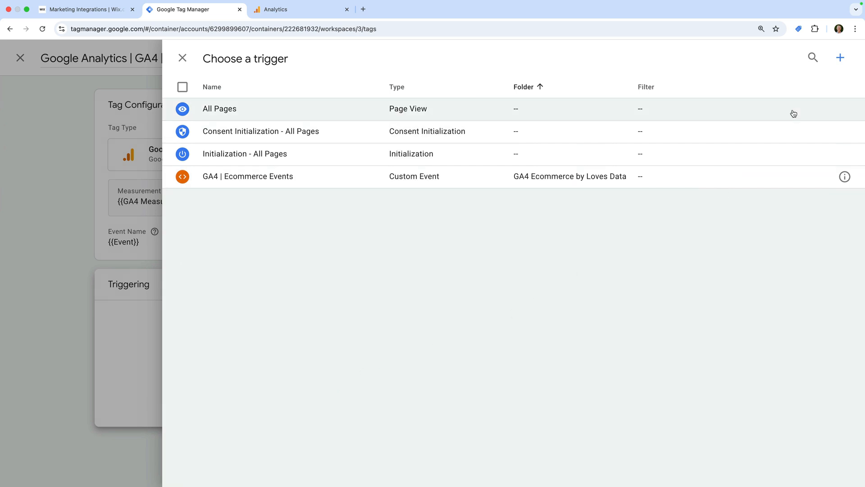
left_click(840, 59)
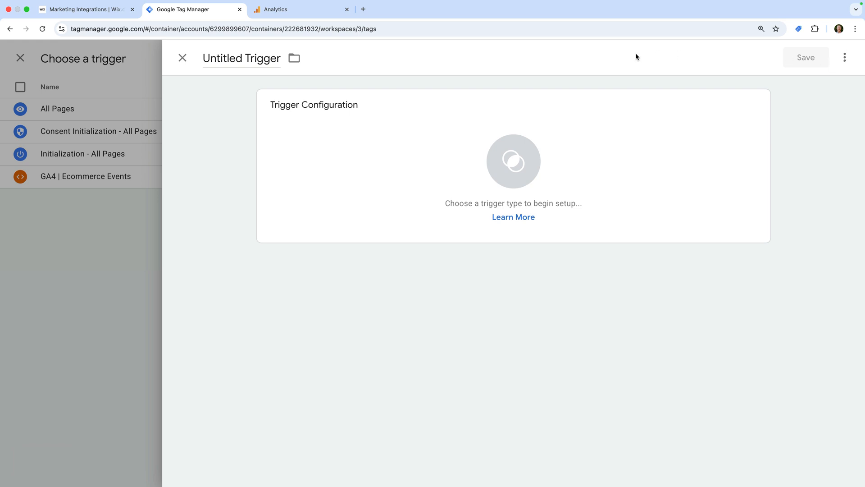
left_click(254, 60)
type("Custom Event")
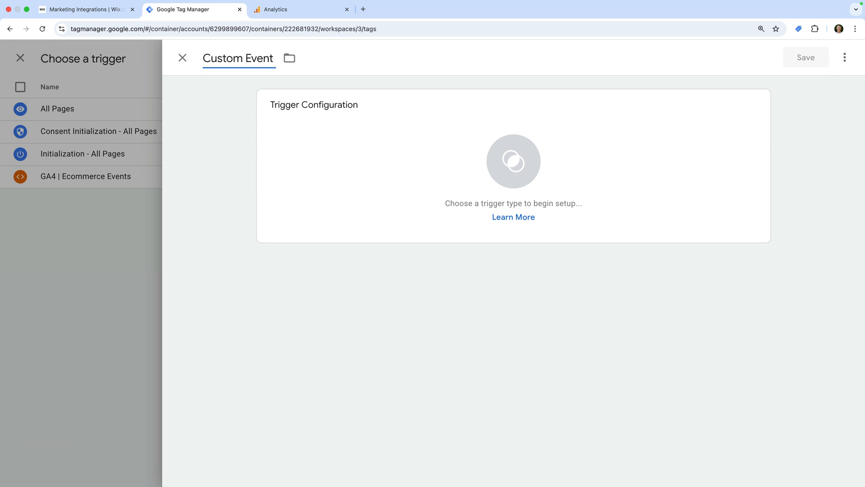
type(" | generate_lead")
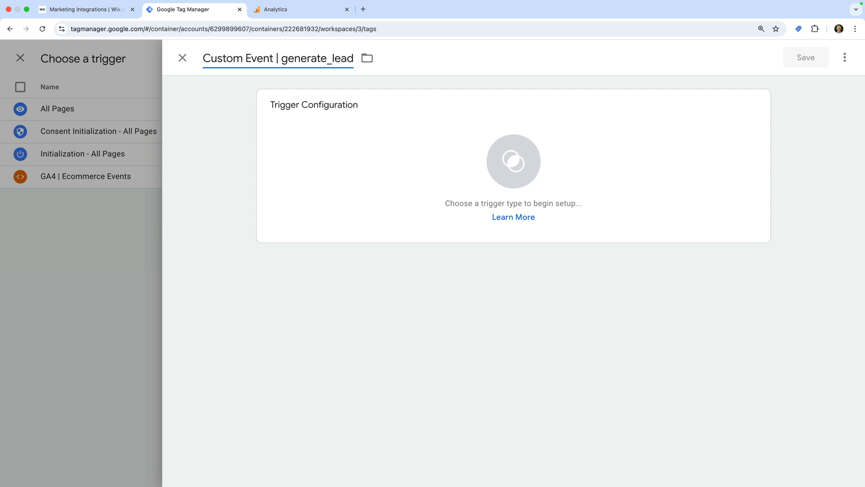
left_click(223, 90)
Step: Make it a Custom Event trigger with event name generate_lead, then save the trigger and the tag
left_click(302, 120)
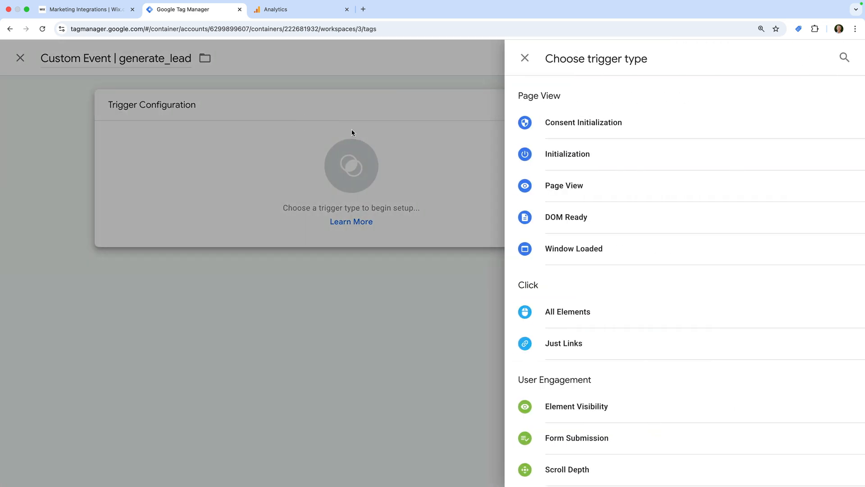
scroll(546, 238, "down", 3)
scroll(547, 238, "down", 2)
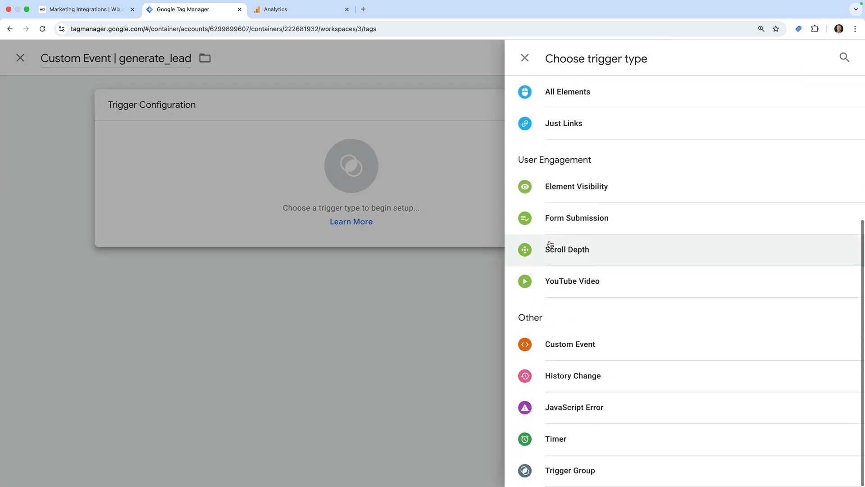
left_click(573, 352)
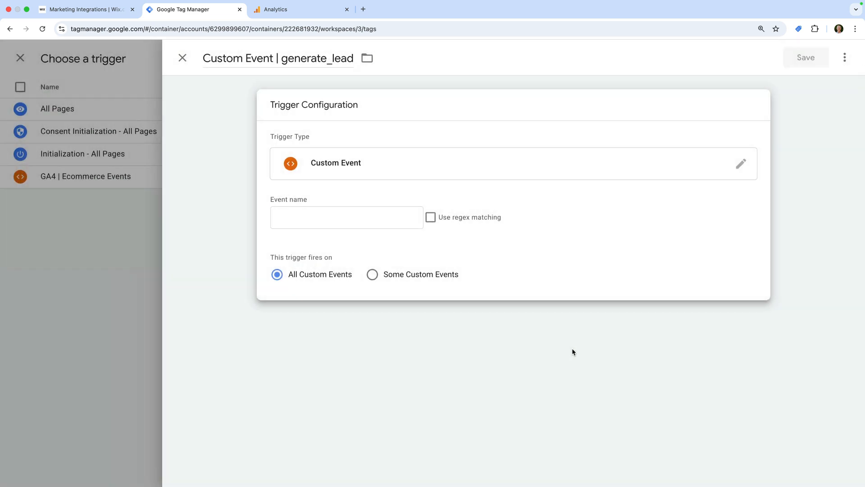
left_click(368, 216)
type("generate")
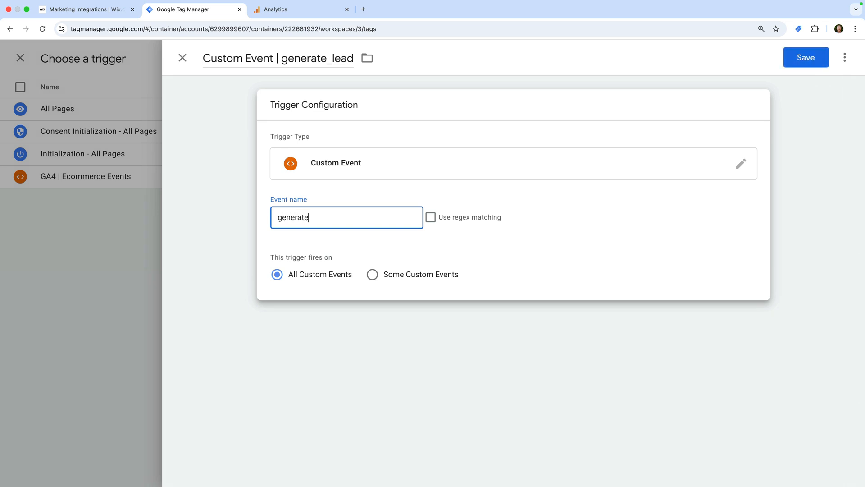
type("_lead")
left_click(504, 191)
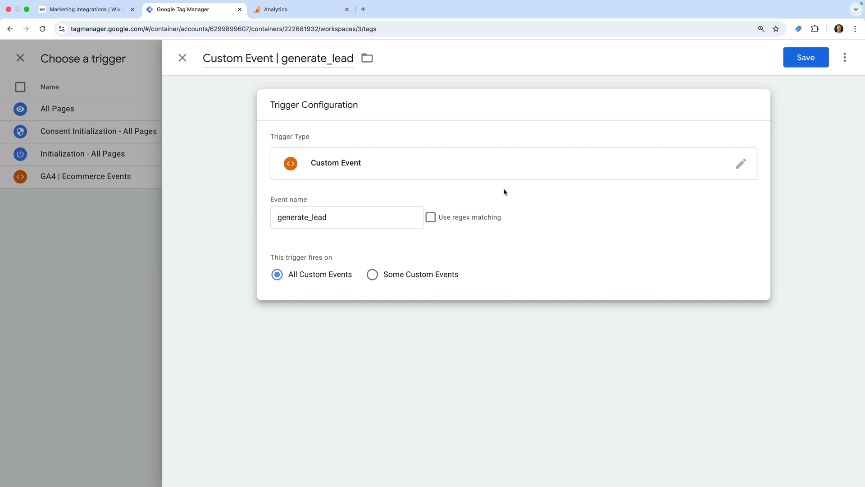
left_click(797, 63)
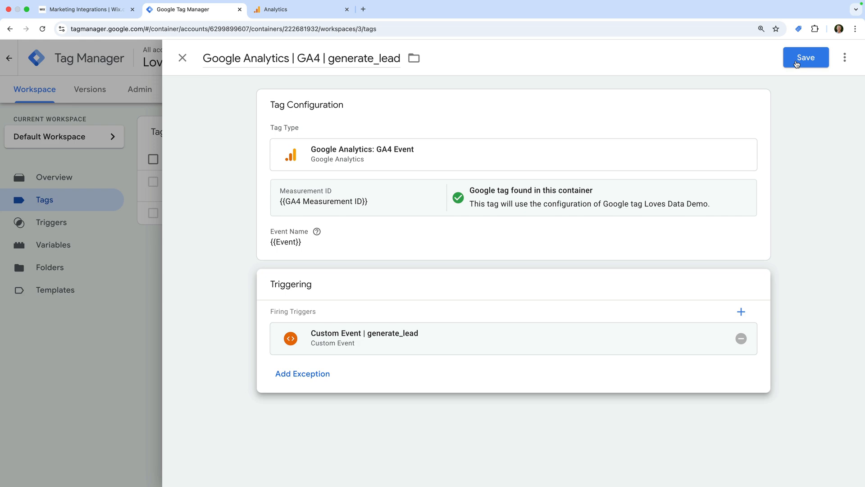
left_click(796, 63)
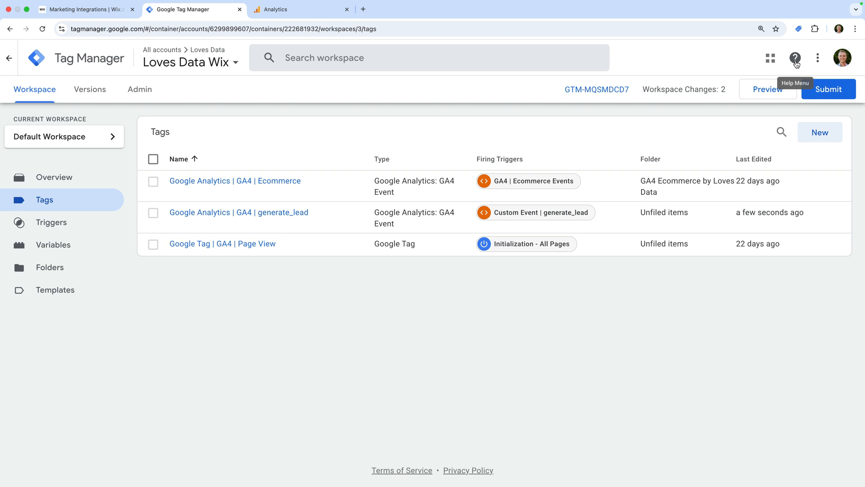
Step: Launch Preview mode for the container to bring up Tag Assistant
left_click(759, 90)
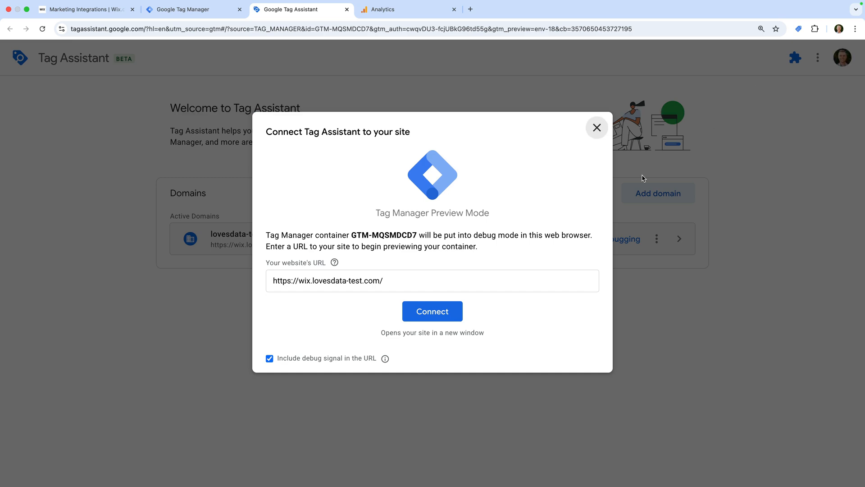
Step: Connect Tag Assistant to the website and go to its Contact page
left_click(434, 311)
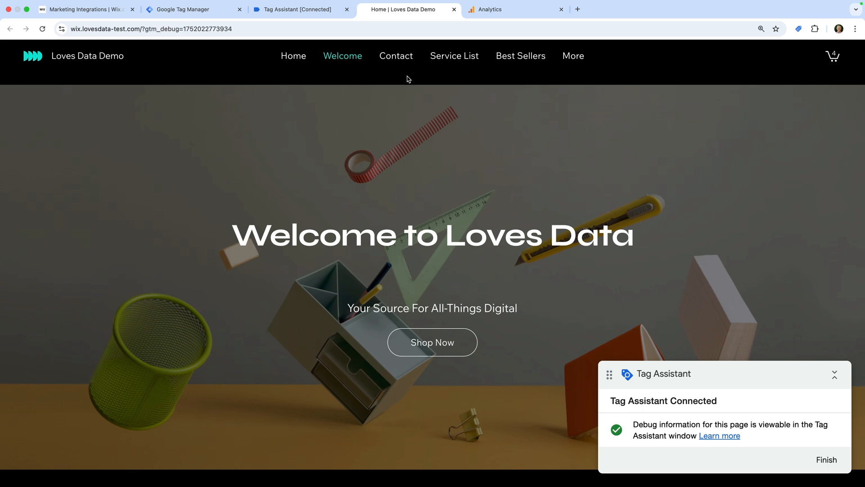
left_click(399, 60)
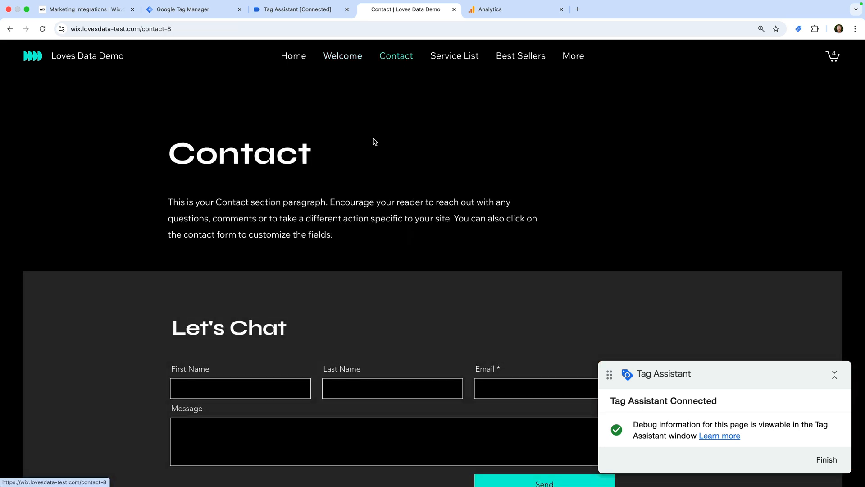
scroll(331, 270, "down", 2)
Step: Fill in a test first name, last name, e-mail and message 'Test', submit, and return to Tag Assistant
left_click(250, 288)
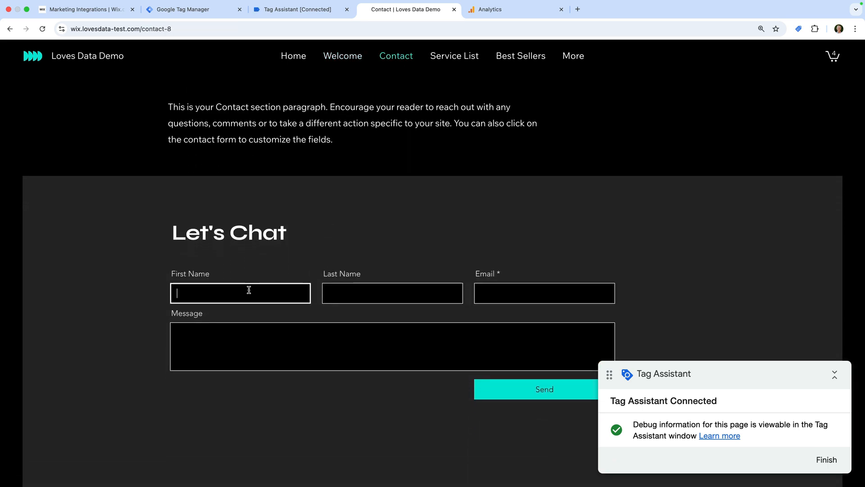
type("Benjamin")
key("Tab")
type("Mangold")
key("Tab")
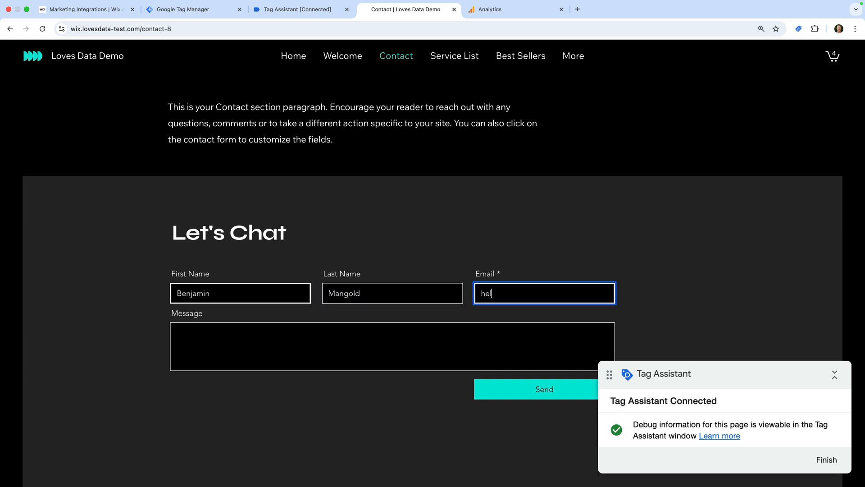
key("Tab")
type("Test")
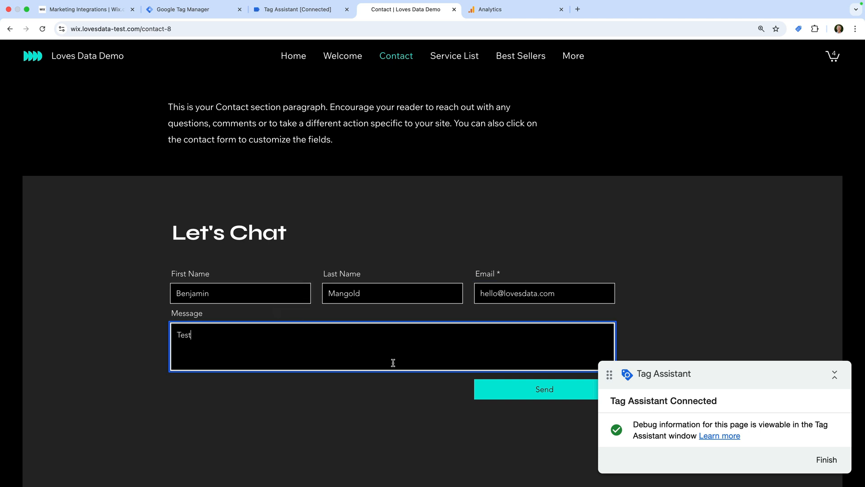
left_click(510, 391)
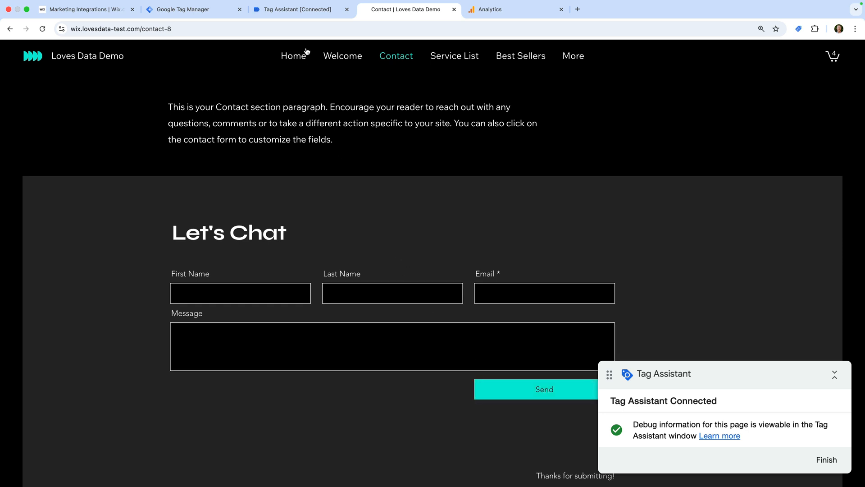
left_click(293, 13)
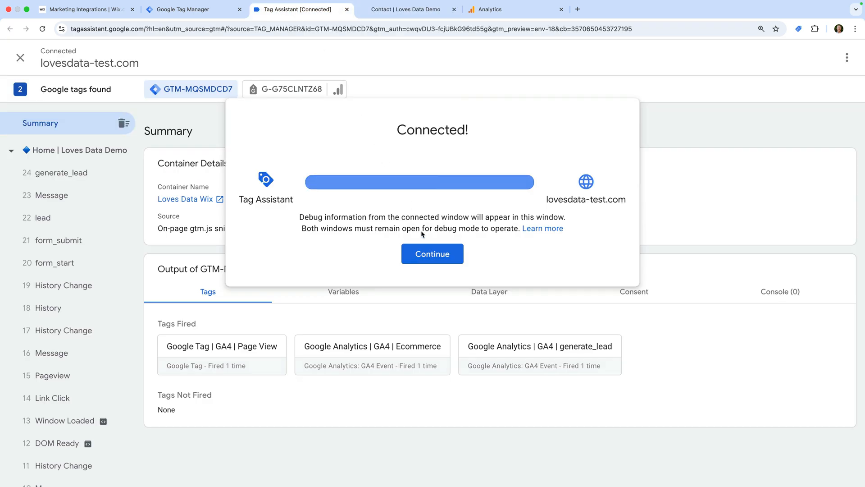
Step: Dismiss the connection notice and inspect the tags fired by the 24 generate_lead event
left_click(429, 253)
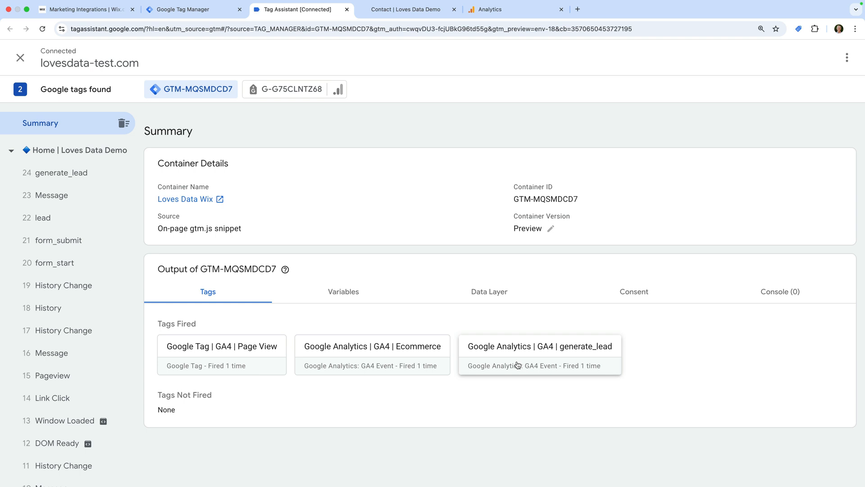
left_click(94, 180)
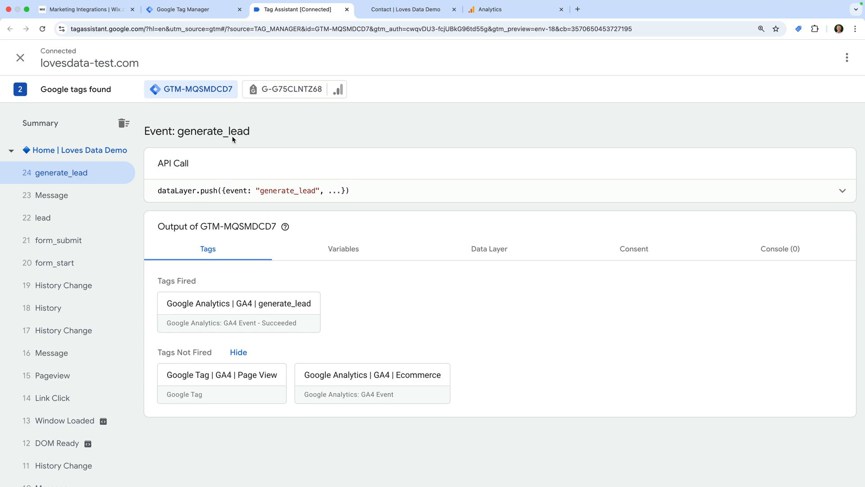
Step: Submit the workspace changes and publish them as version 'Added GA4 Form Tracking'
left_click(201, 13)
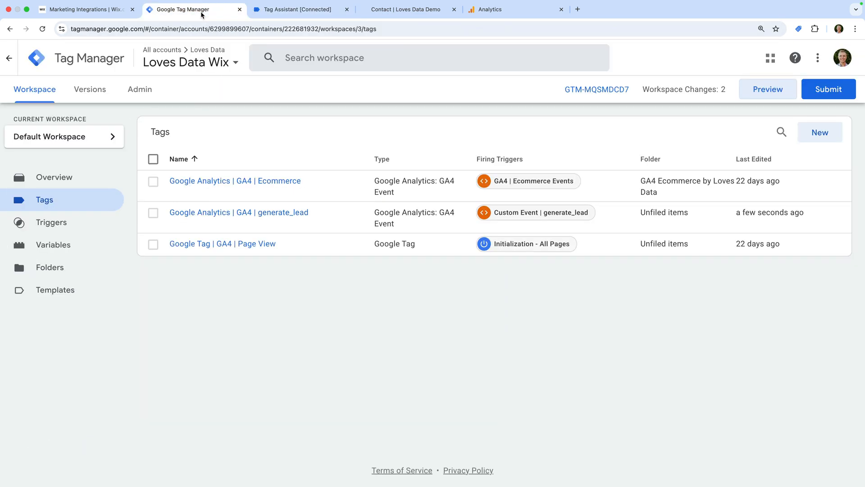
left_click(839, 95)
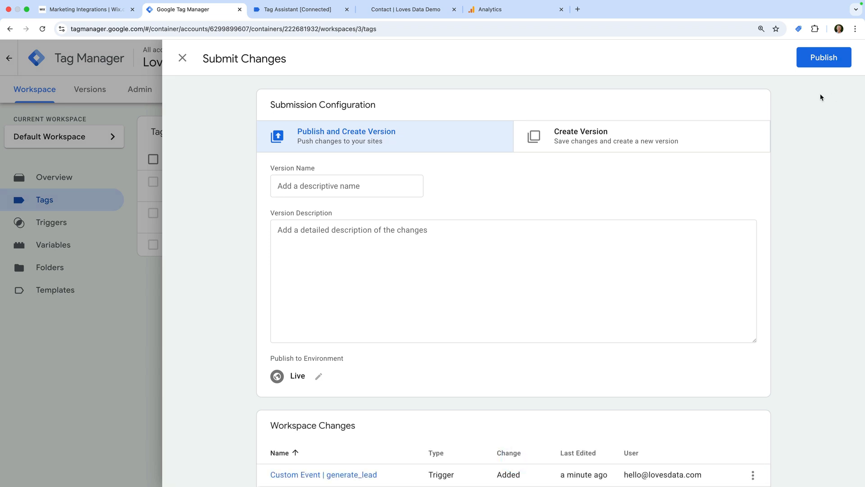
left_click(346, 185)
type("A")
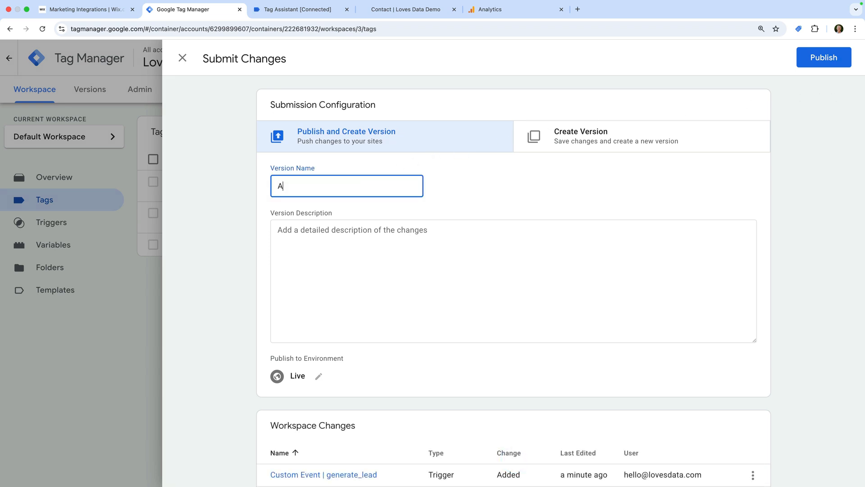
type("dded GA4 Form Tracking")
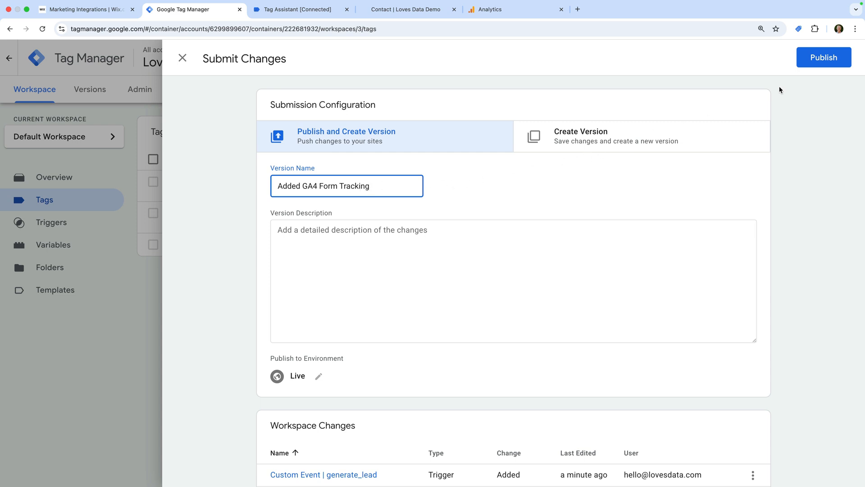
left_click(816, 64)
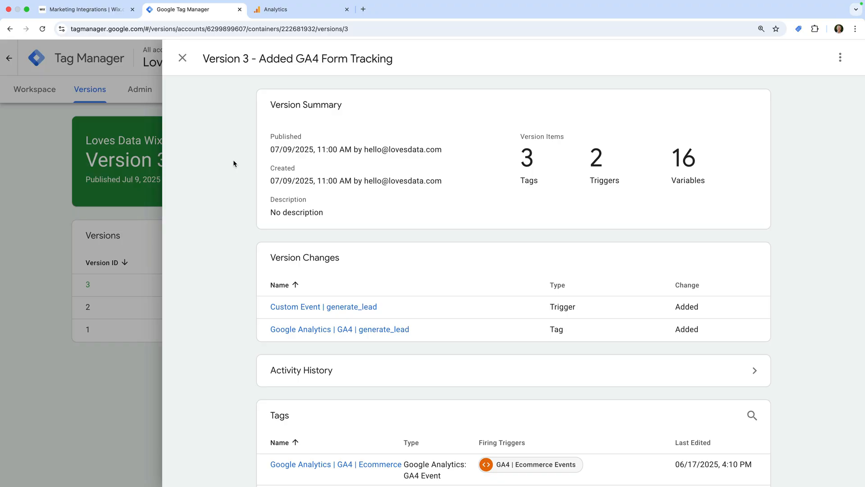
Step: Switch off Form interactions in the Loves Data Demo stream's enhanced measurement settings and save
left_click(297, 12)
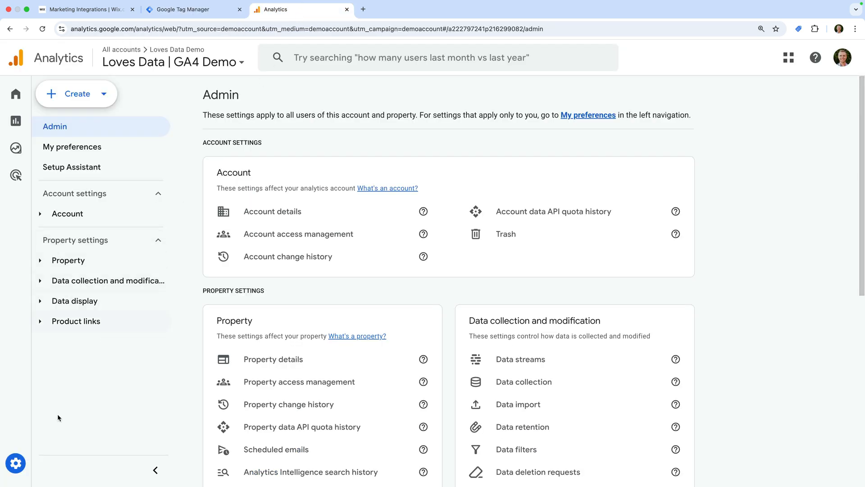
mouse_move(18, 466)
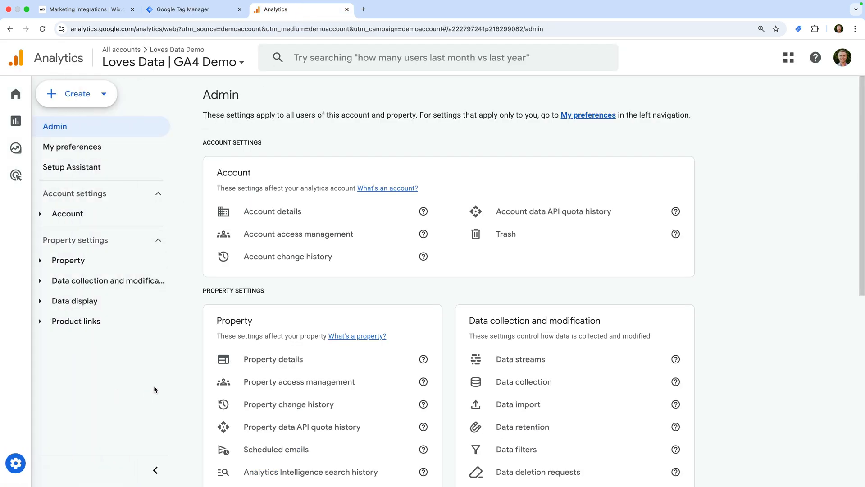
left_click(518, 362)
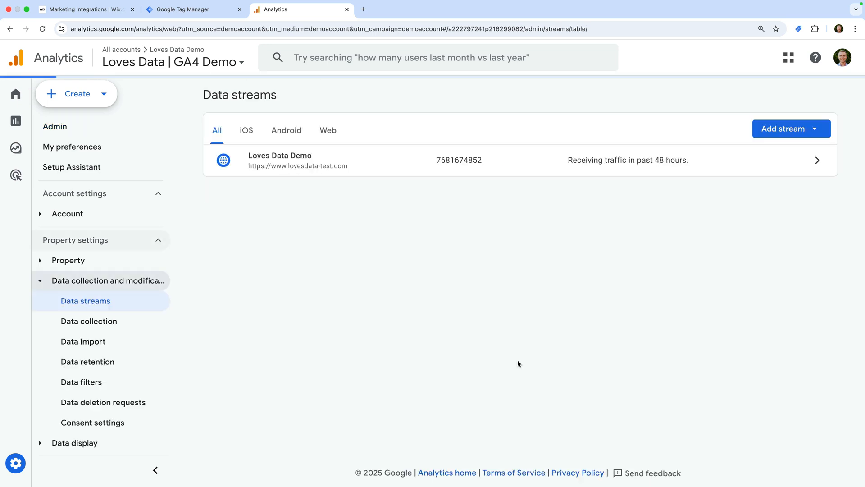
left_click(355, 162)
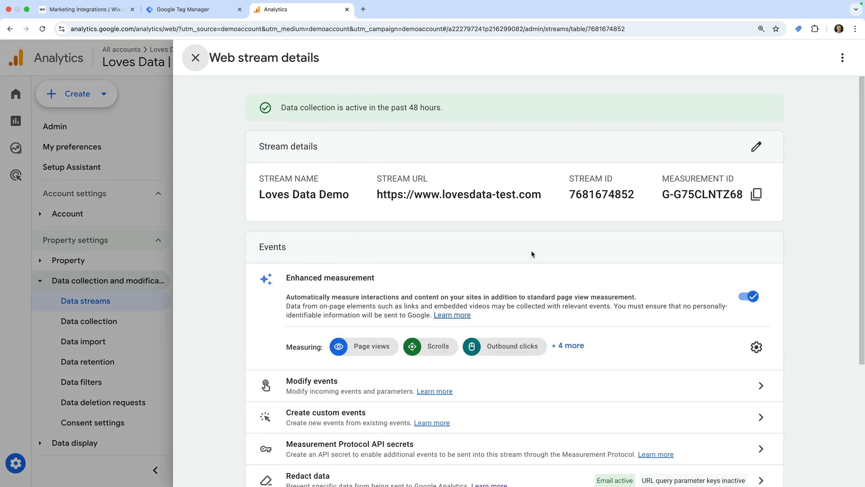
left_click(757, 347)
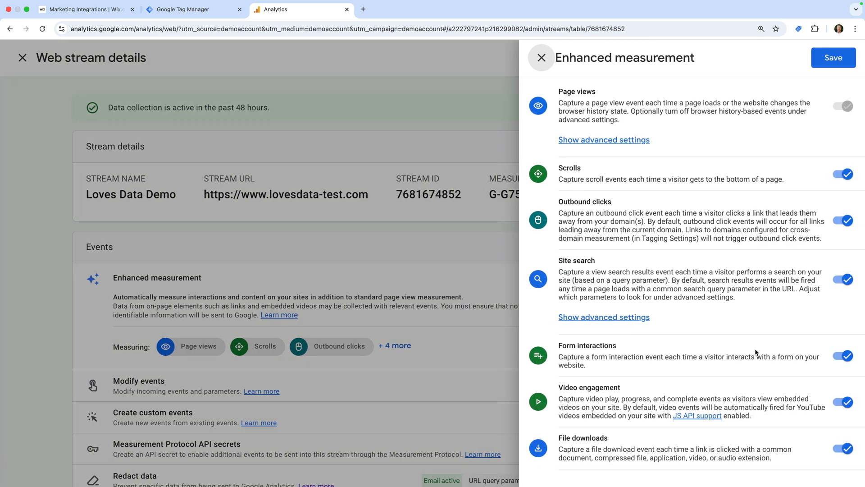
left_click(844, 357)
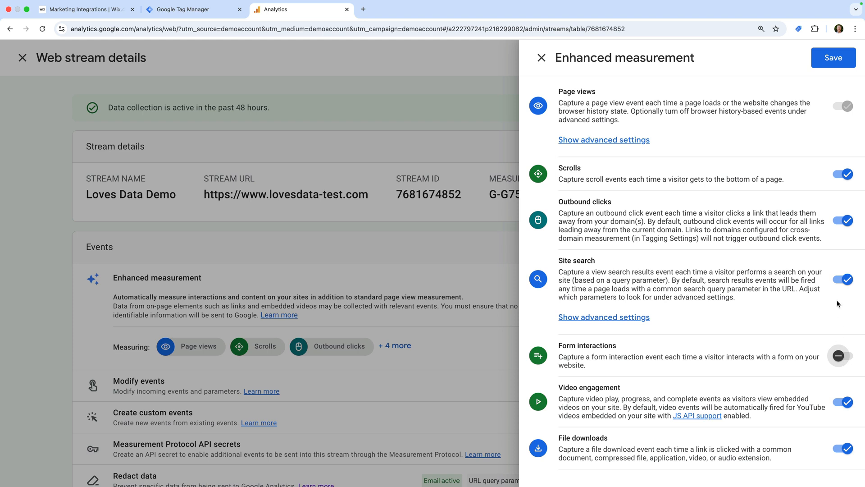
left_click(819, 70)
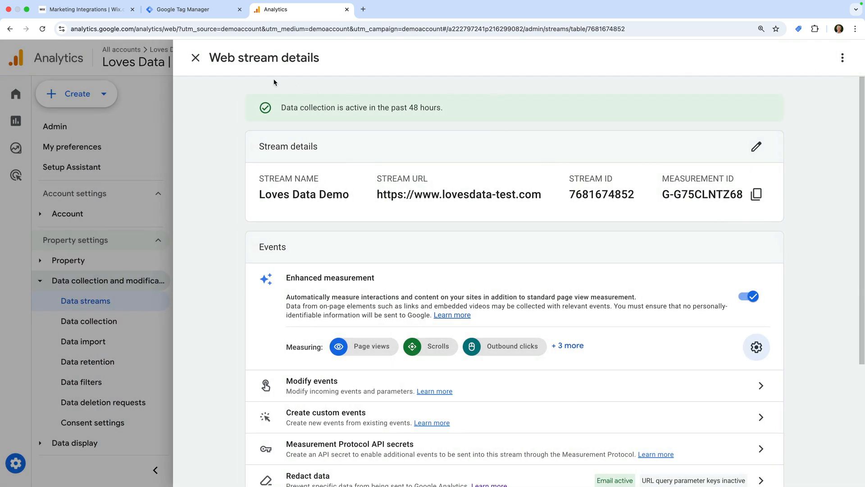
left_click(195, 58)
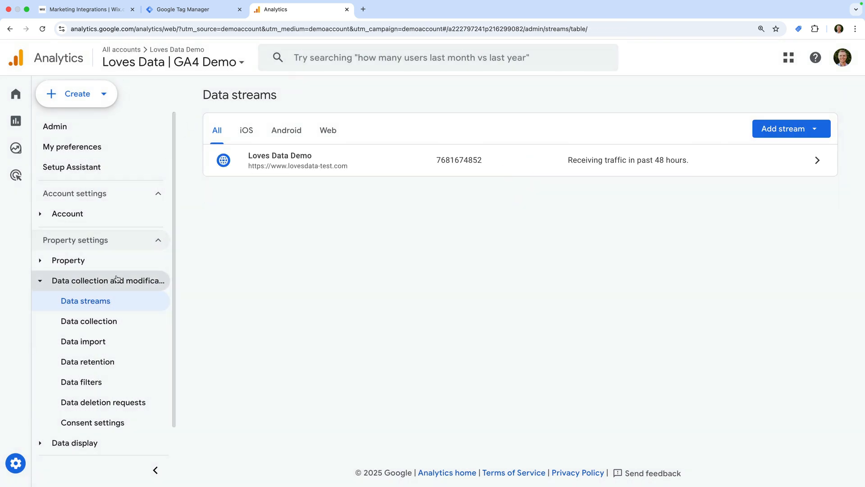
left_click(112, 280)
Step: Star generate_lead in the Recent events list on the Events page
left_click(98, 303)
left_click(88, 324)
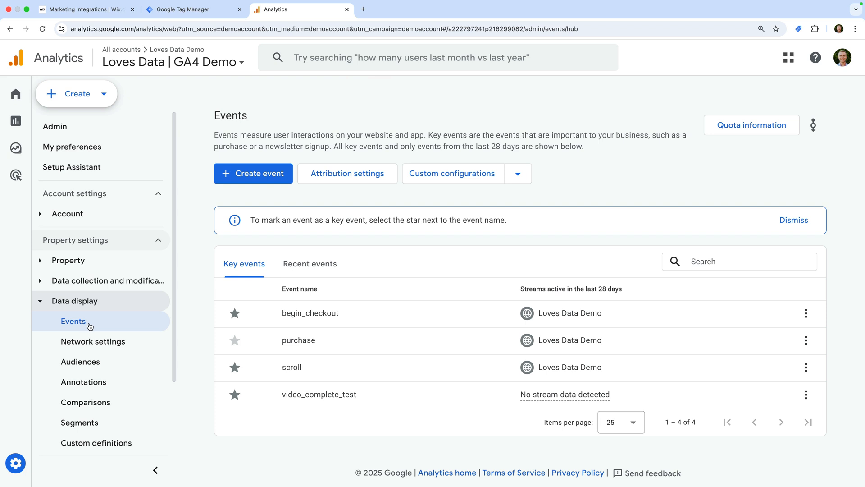
left_click(310, 273)
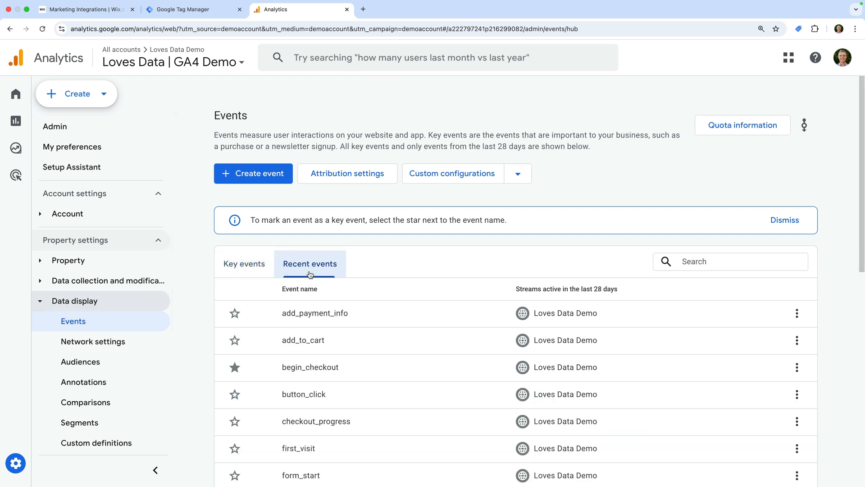
scroll(309, 274, "down", 5)
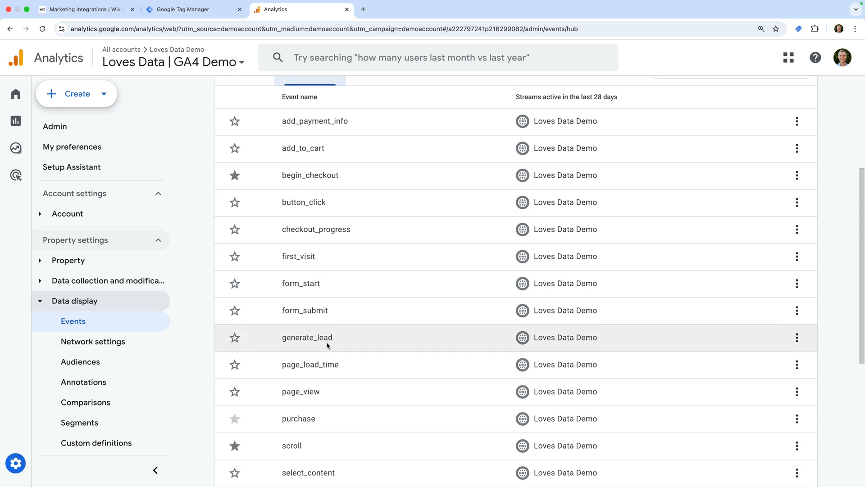
left_click(233, 342)
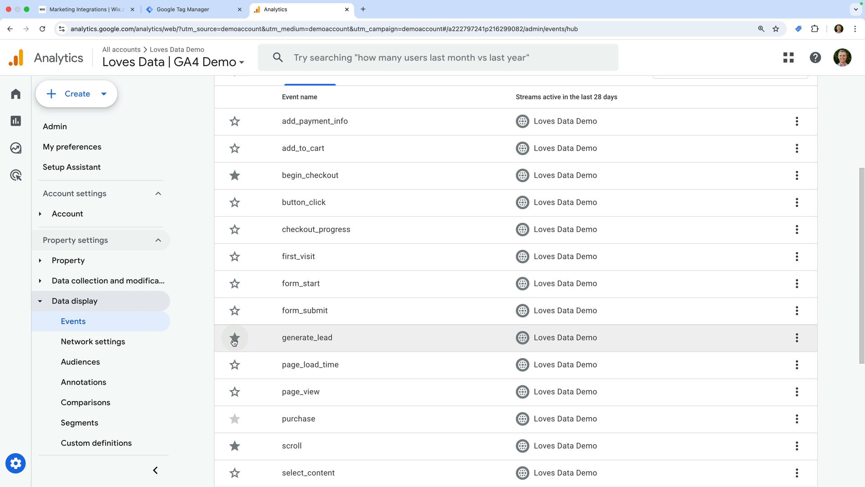
scroll(234, 342, "up", 4)
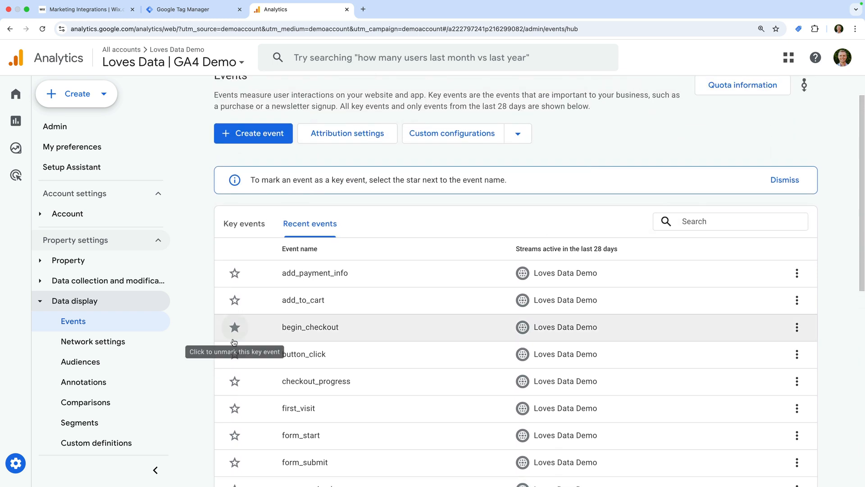
scroll(234, 342, "up", 2)
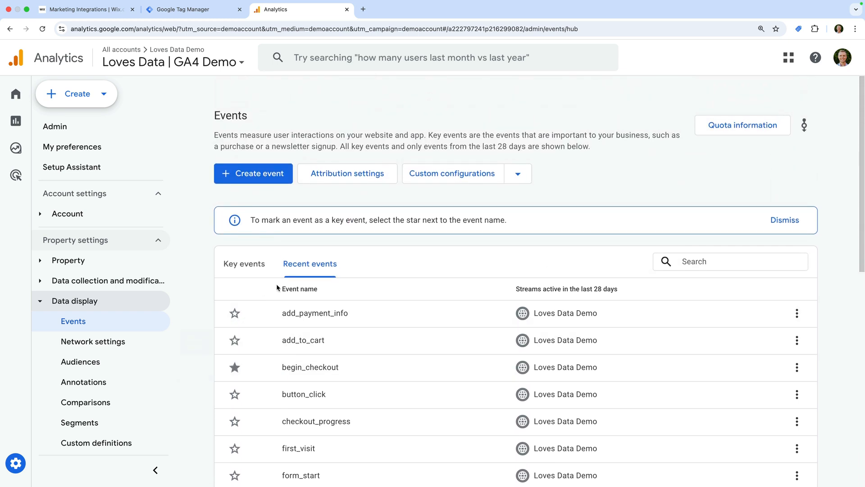
Step: Create a new event named generate_lead and choose the Create with code option
left_click(267, 182)
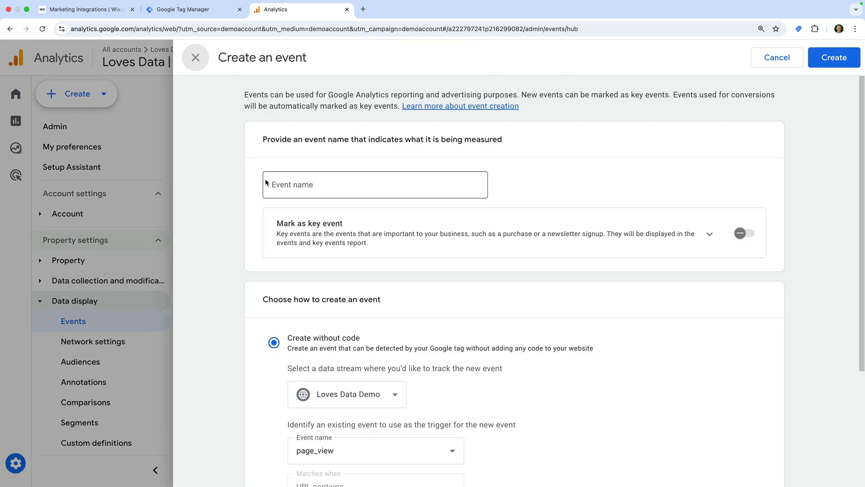
left_click(292, 187)
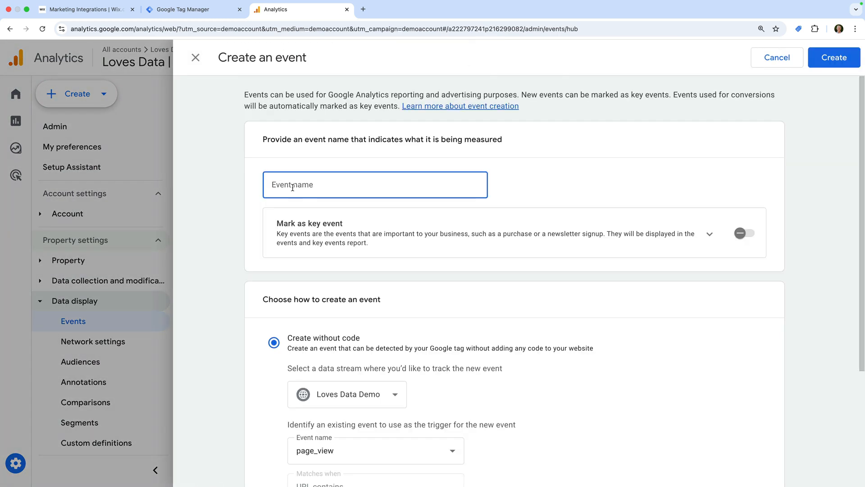
type("generate_lead")
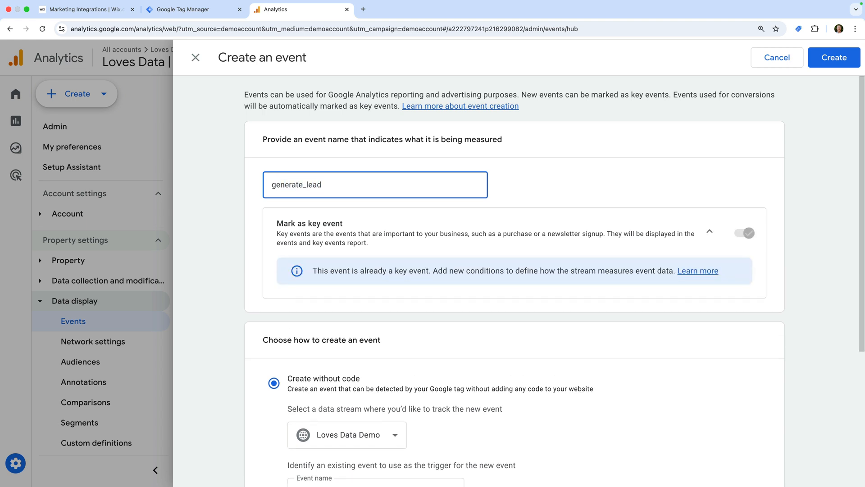
left_click(525, 182)
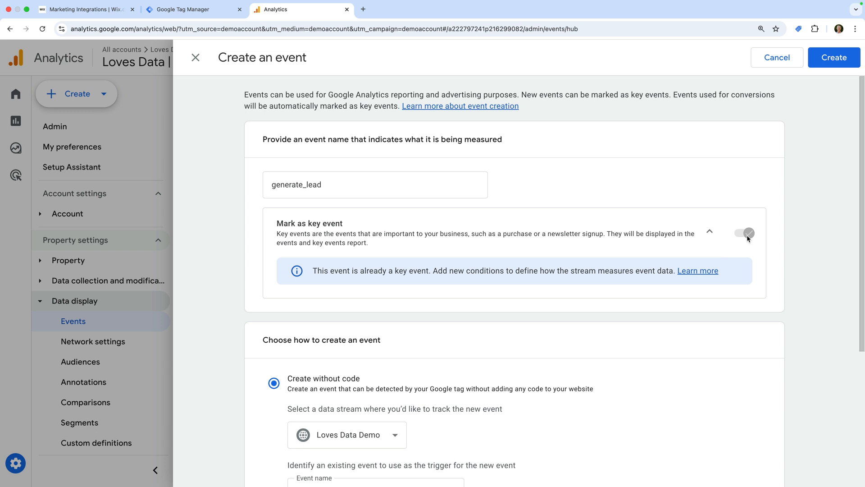
scroll(498, 345, "down", 5)
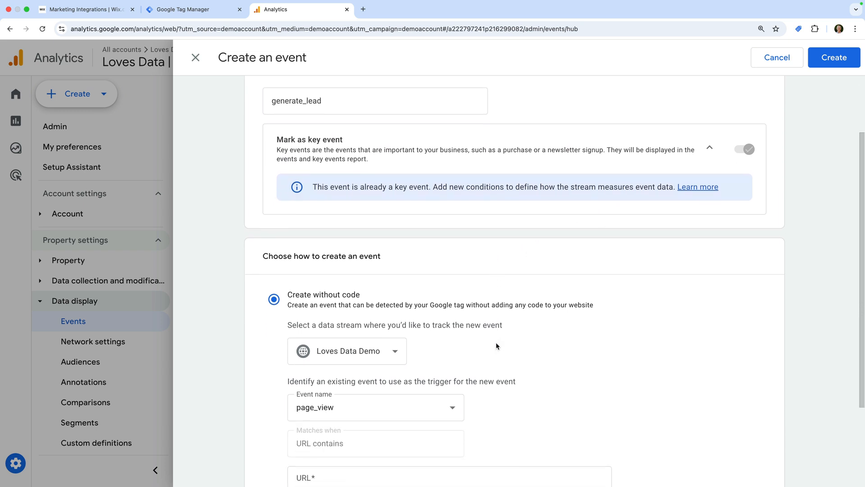
scroll(496, 342, "down", 2)
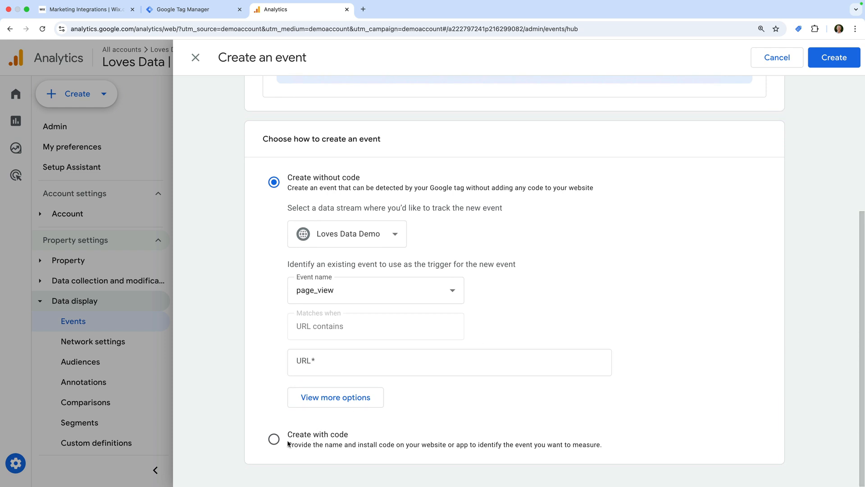
left_click(274, 439)
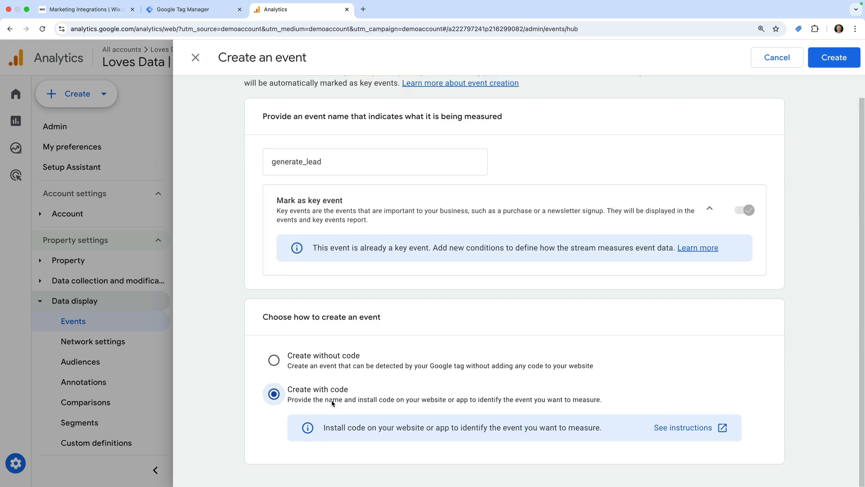